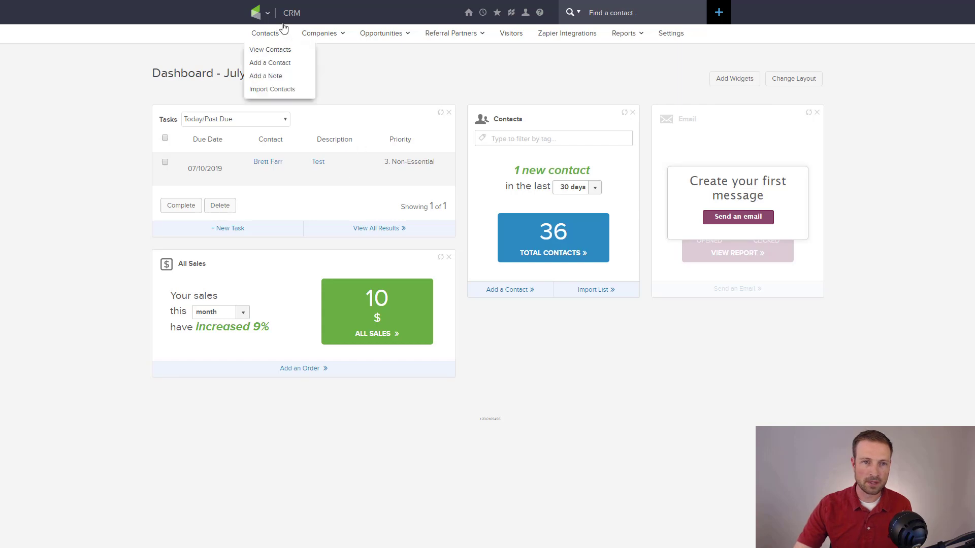
# - Navigate from the dashboard to E-Commerce Setup through the Infusionsoft main menu
pyautogui.click(267, 12)
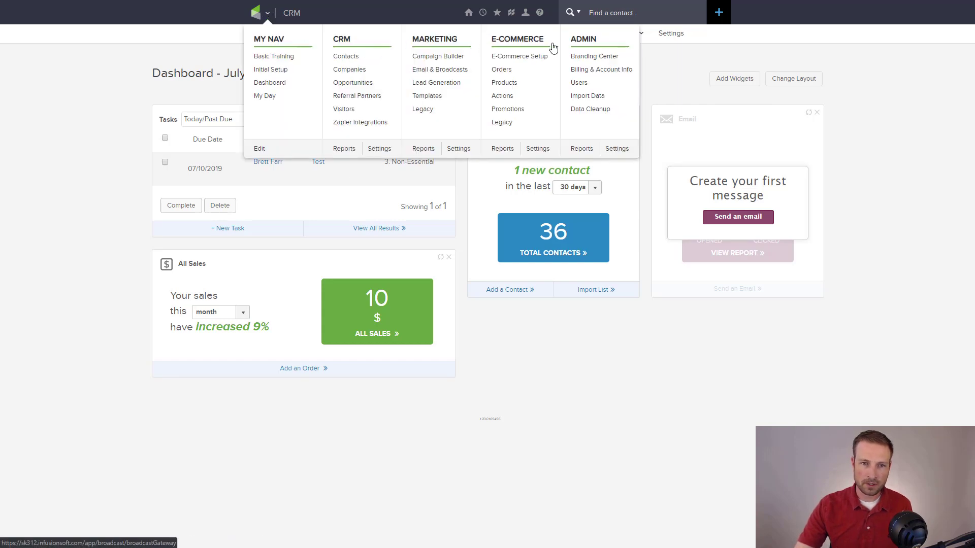
pyautogui.click(520, 57)
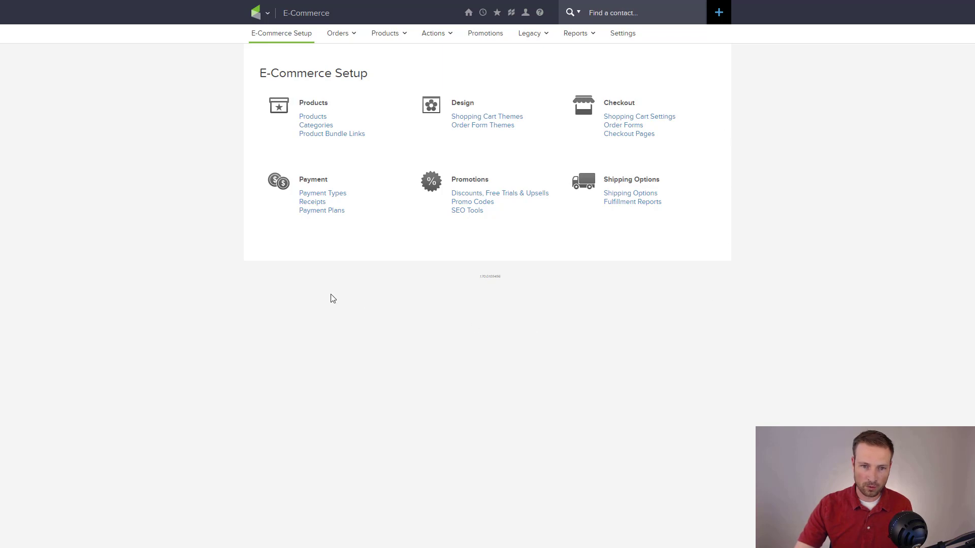
pyautogui.moveTo(303, 103); pyautogui.dragTo(330, 102)
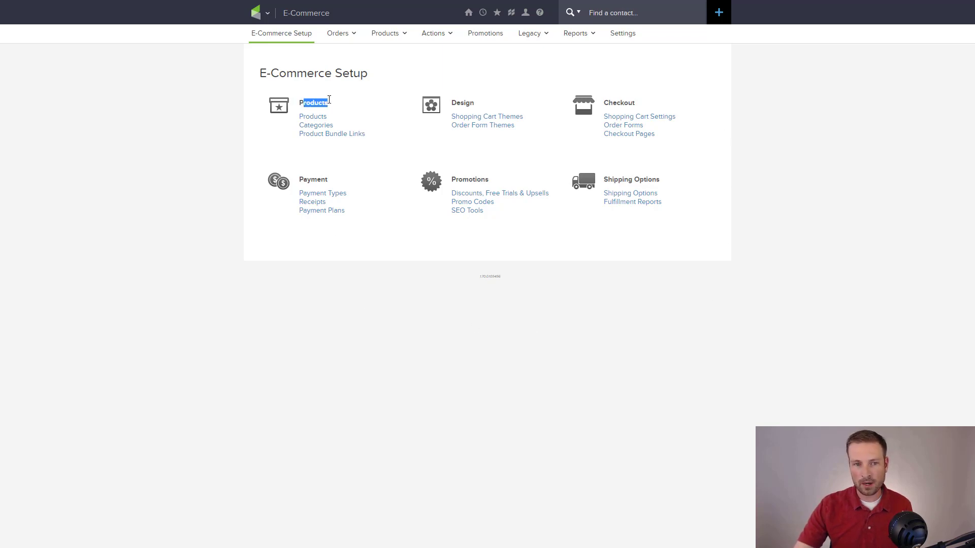
pyautogui.click(326, 107)
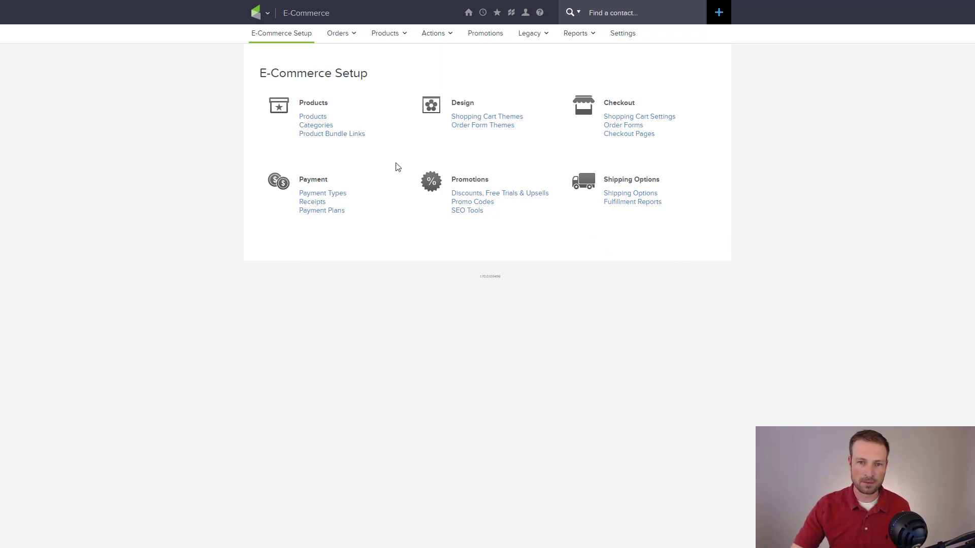
# - Add a new product named 'Super Amazing Course' from the Products list and save it
pyautogui.click(311, 117)
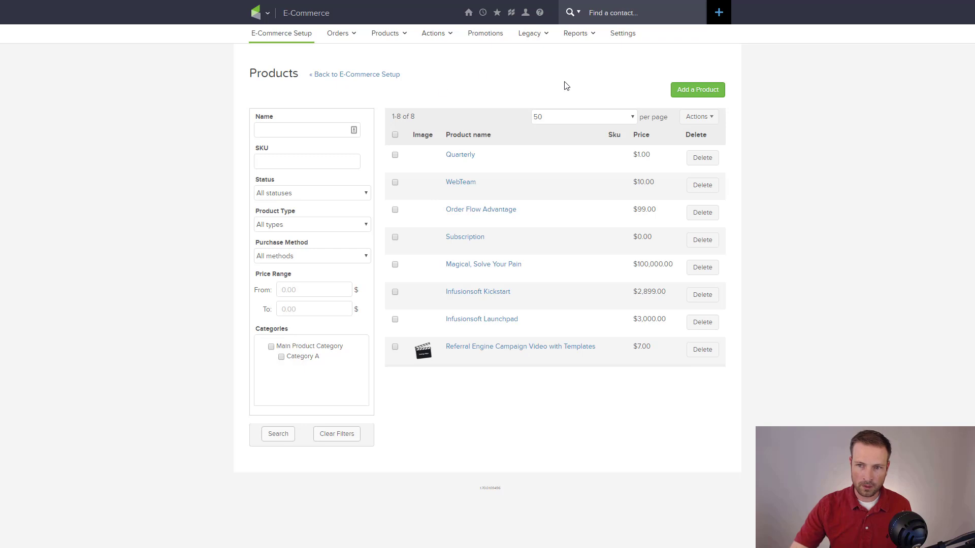
pyautogui.click(698, 90)
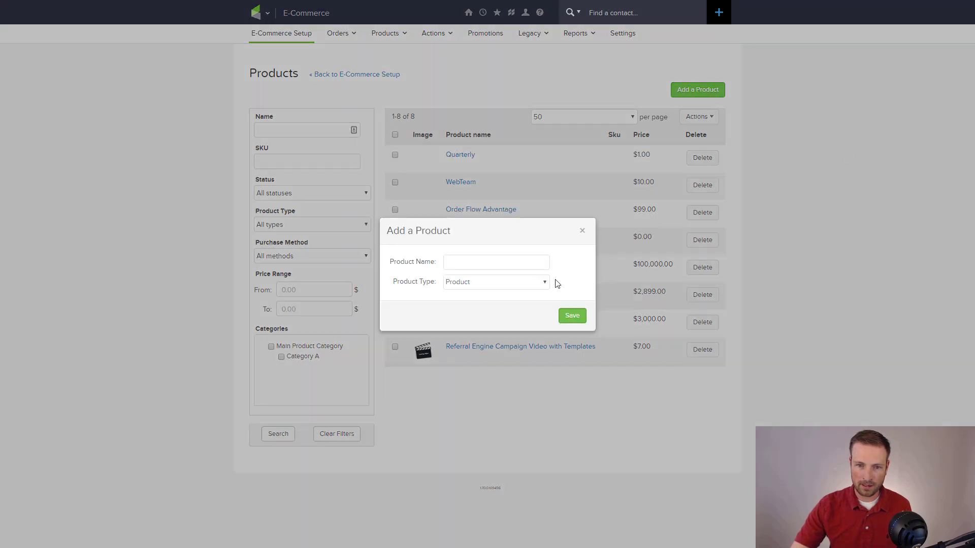
pyautogui.click(506, 263)
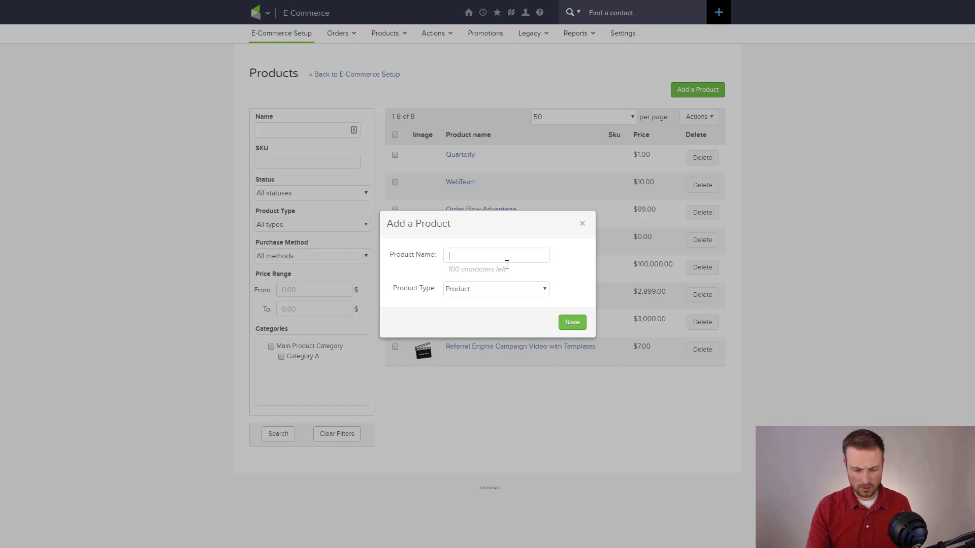
pyautogui.write('Super Amazing C')
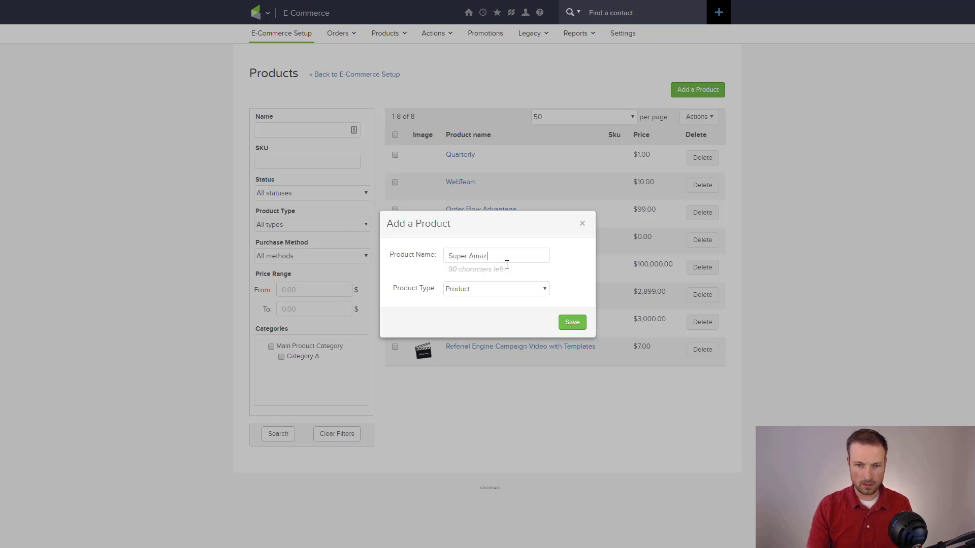
pyautogui.write('ourse')
pyautogui.click(569, 322)
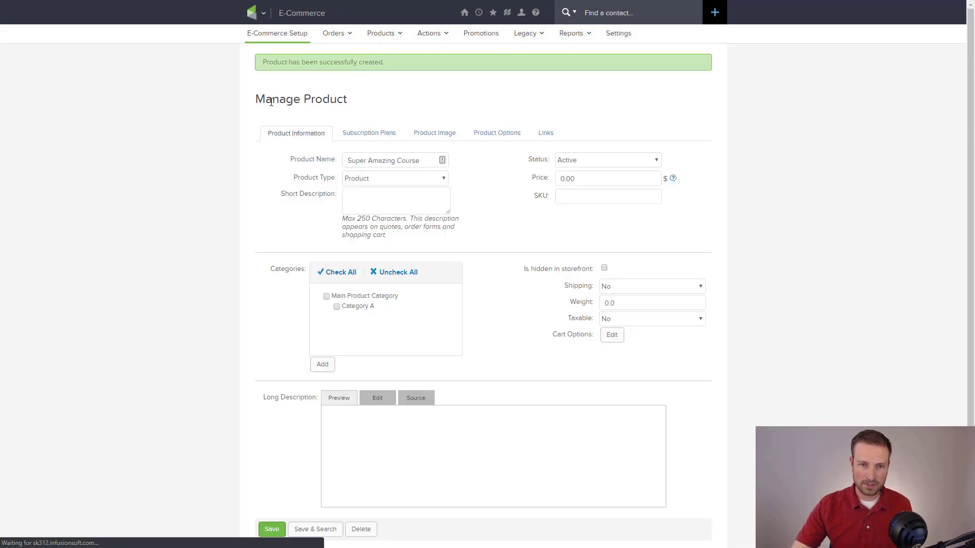
# - Set the product price to 10000000 and keep its status Active
pyautogui.moveTo(255, 101); pyautogui.dragTo(376, 105)
pyautogui.click(376, 105)
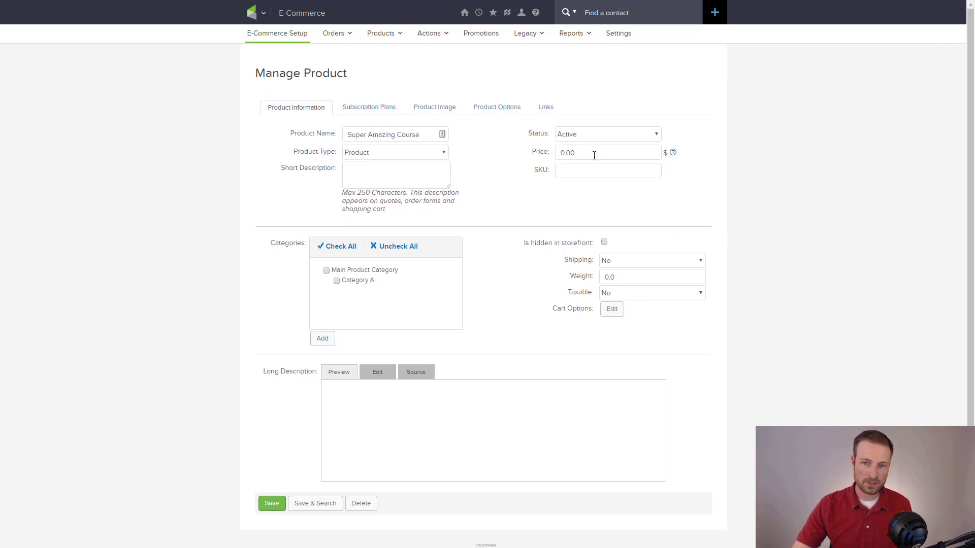
pyautogui.moveTo(594, 153); pyautogui.dragTo(545, 160)
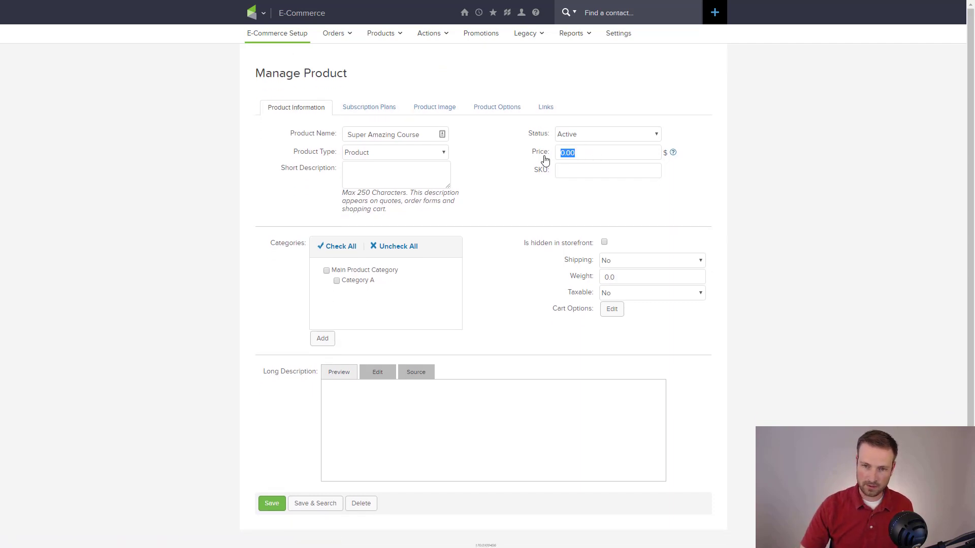
pyautogui.write('100')
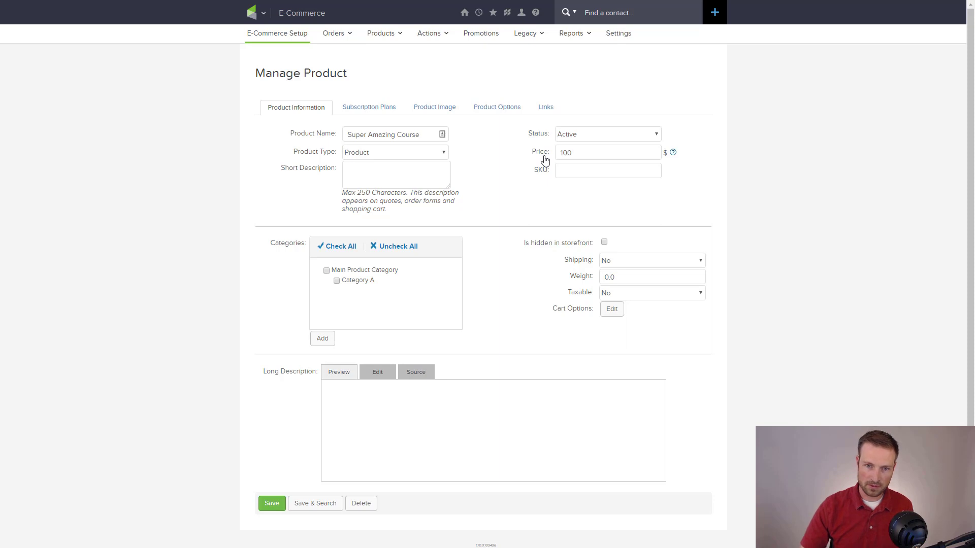
pyautogui.write('00000')
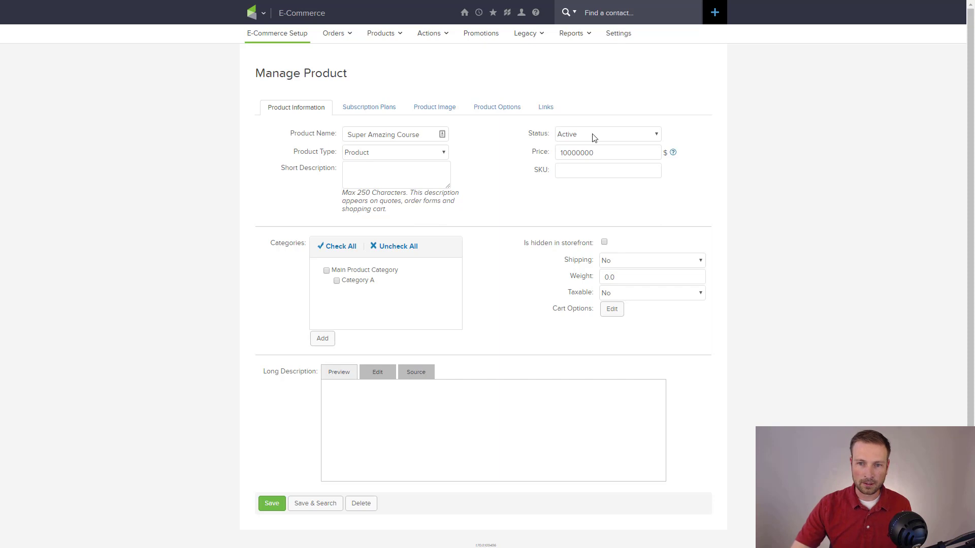
pyautogui.click(593, 136)
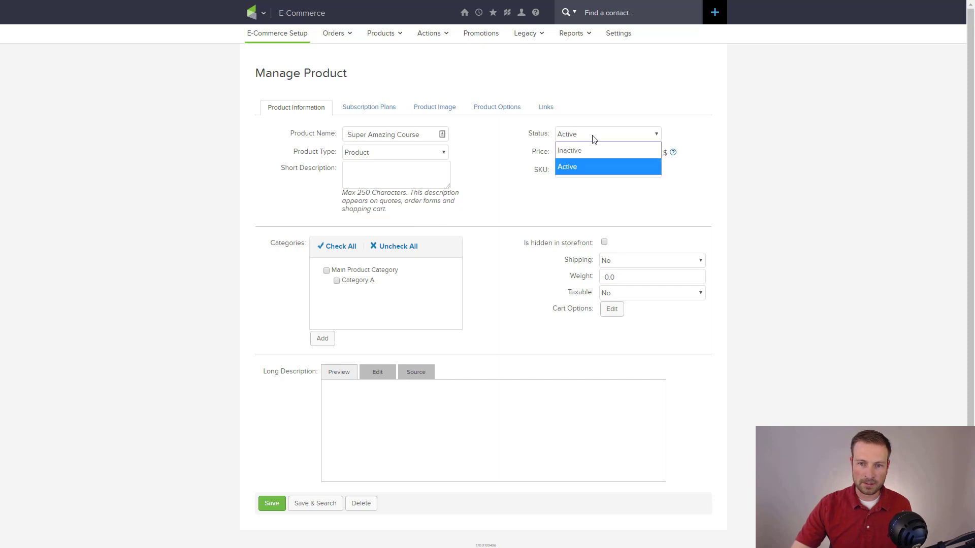
pyautogui.click(582, 170)
# - Enter the short description 'This will solve your problem' and save the product
pyautogui.click(435, 175)
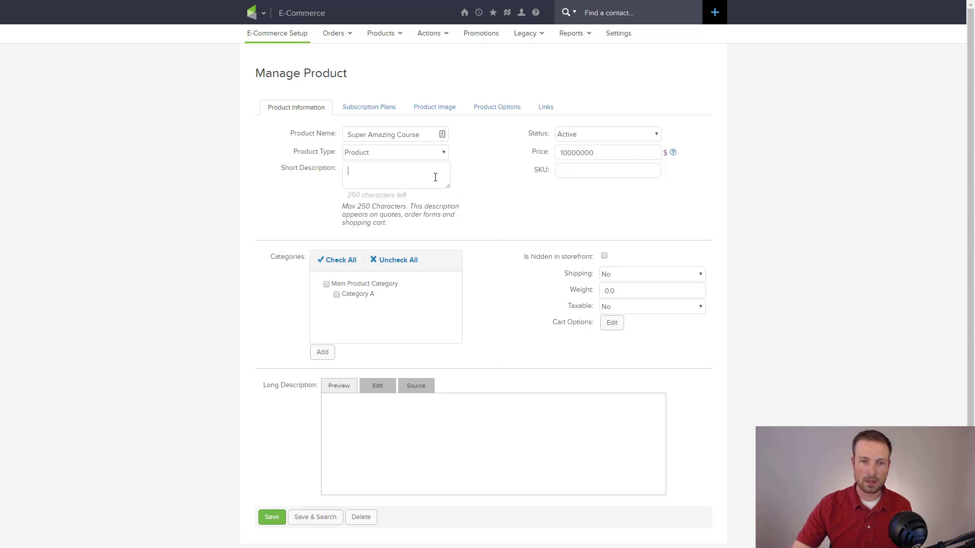
pyautogui.write('H')
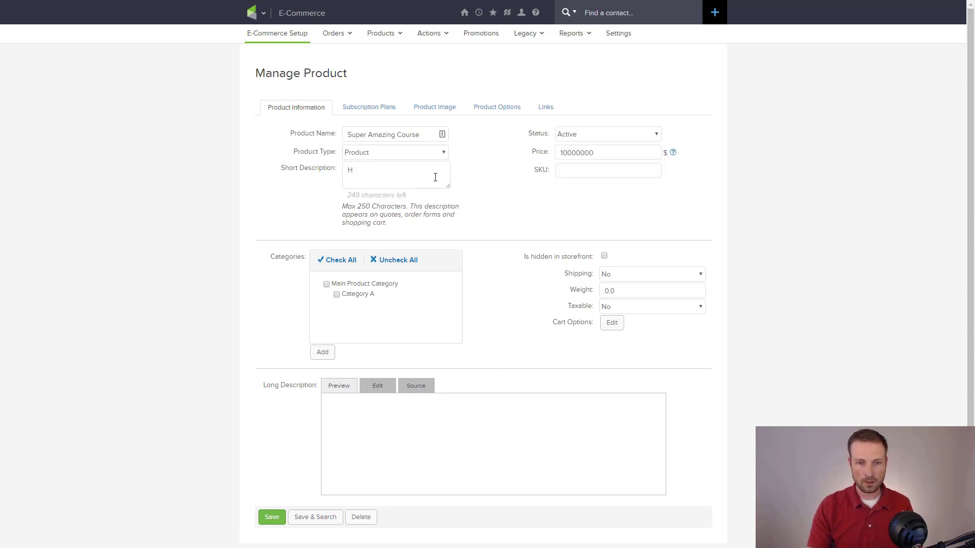
pyautogui.press('BackSpace')
pyautogui.write('This will solve your')
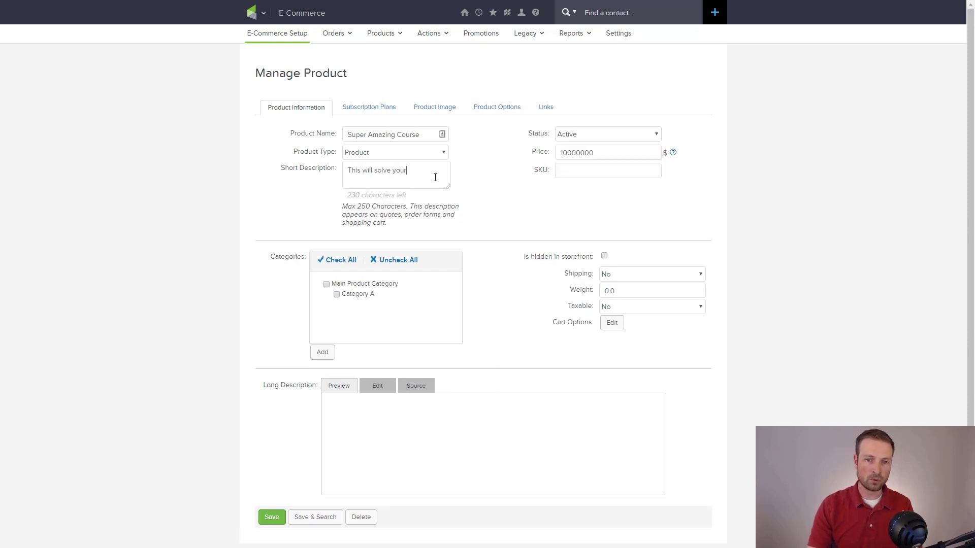
pyautogui.write(' problem')
pyautogui.scroll(-1, 435, 177)
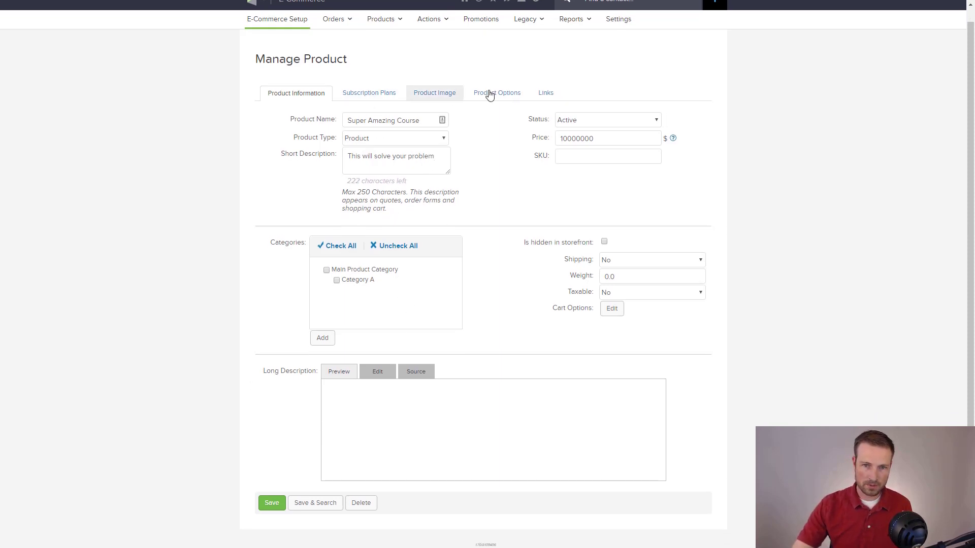
pyautogui.click(265, 503)
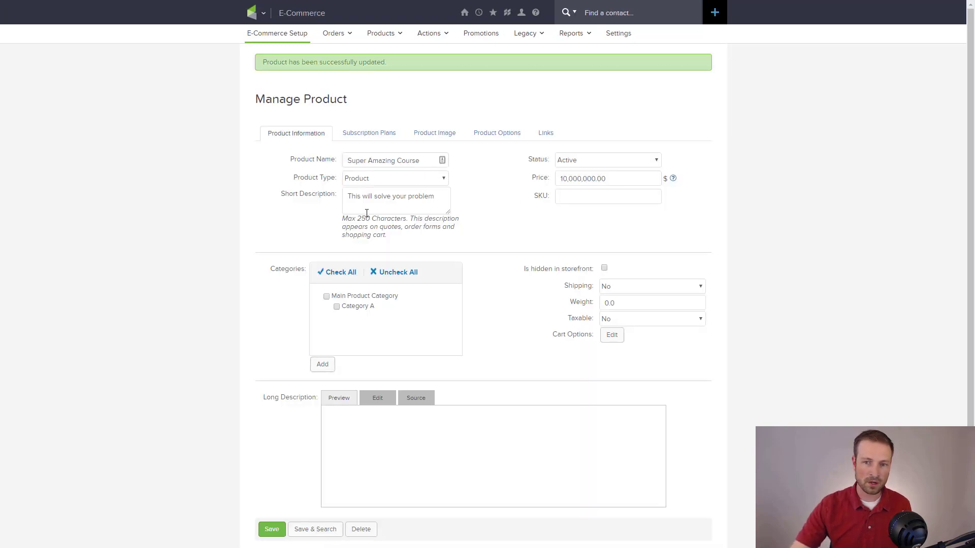
pyautogui.moveTo(566, 179); pyautogui.dragTo(560, 179)
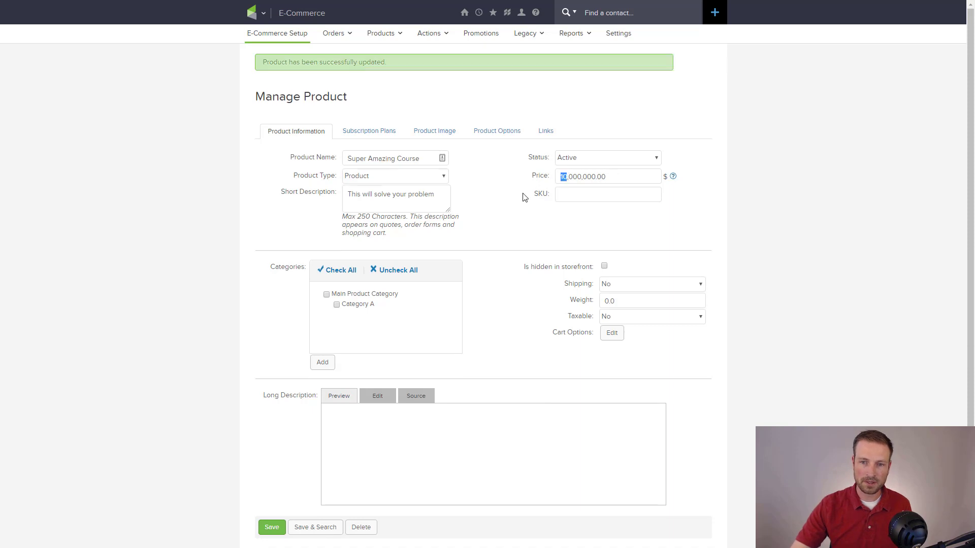
pyautogui.click(495, 190)
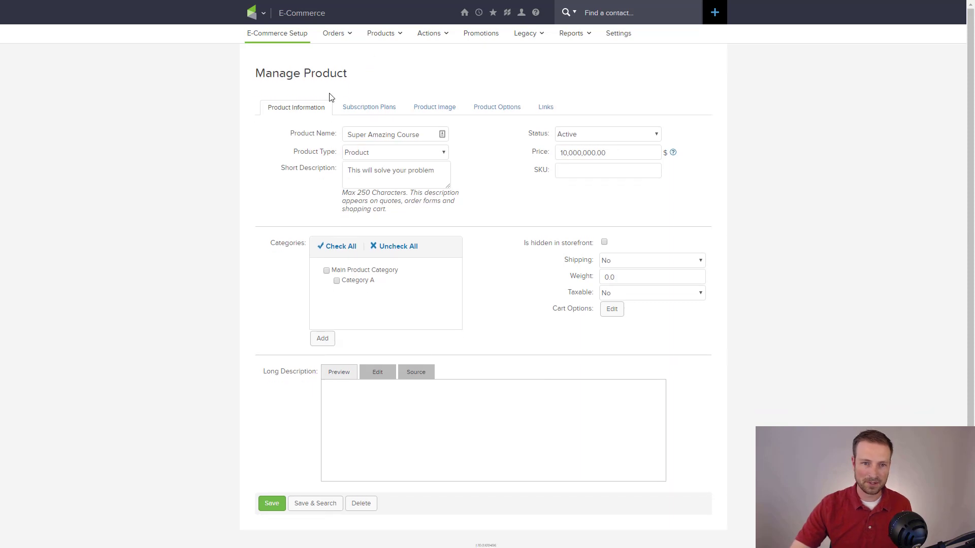
# - Open Order Form Themes from E-Commerce Setup to view default, Basic, WebTeam and WebTeam-3 themes
pyautogui.click(278, 37)
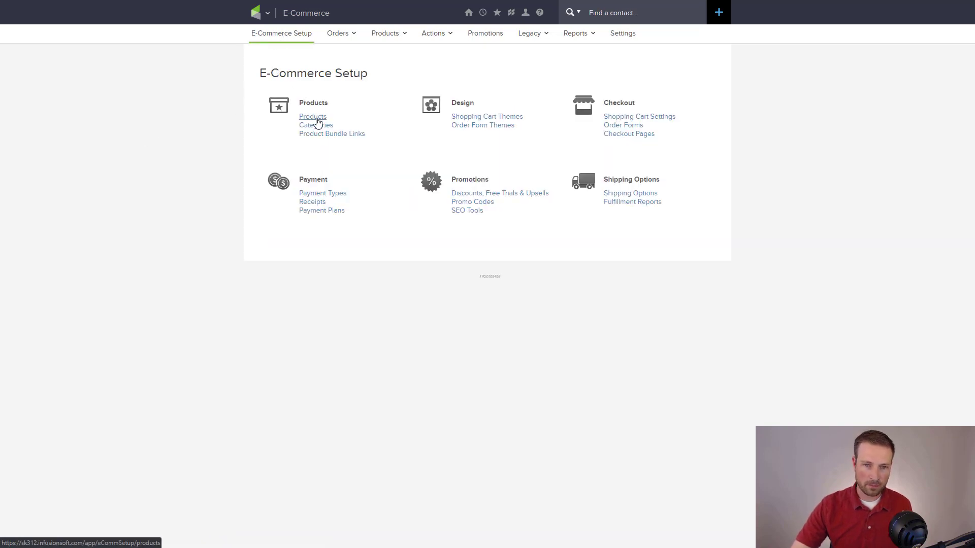
pyautogui.click(478, 127)
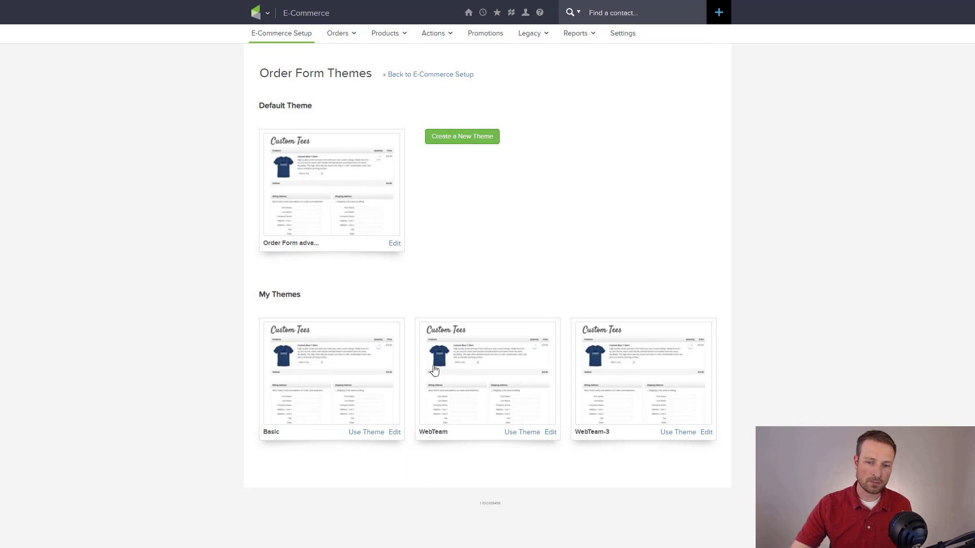
# - Browse the layouts offered for a new order form theme, then go back without creating one
pyautogui.click(461, 137)
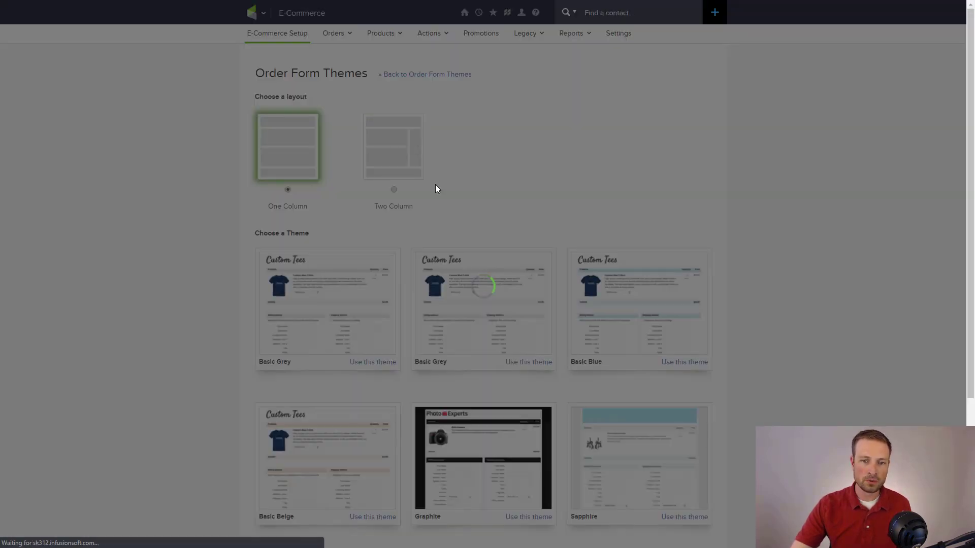
pyautogui.scroll(-4, 364, 233)
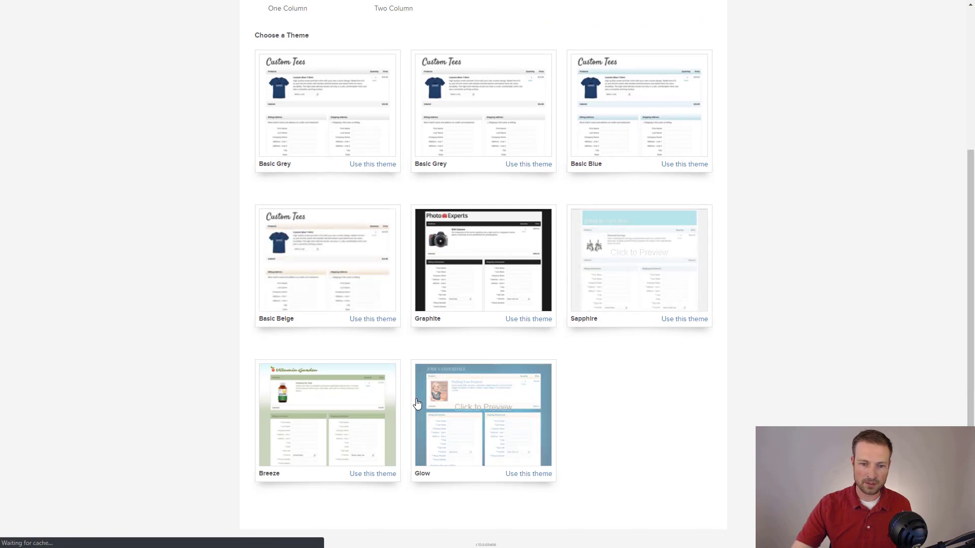
pyautogui.scroll(4, 528, 247)
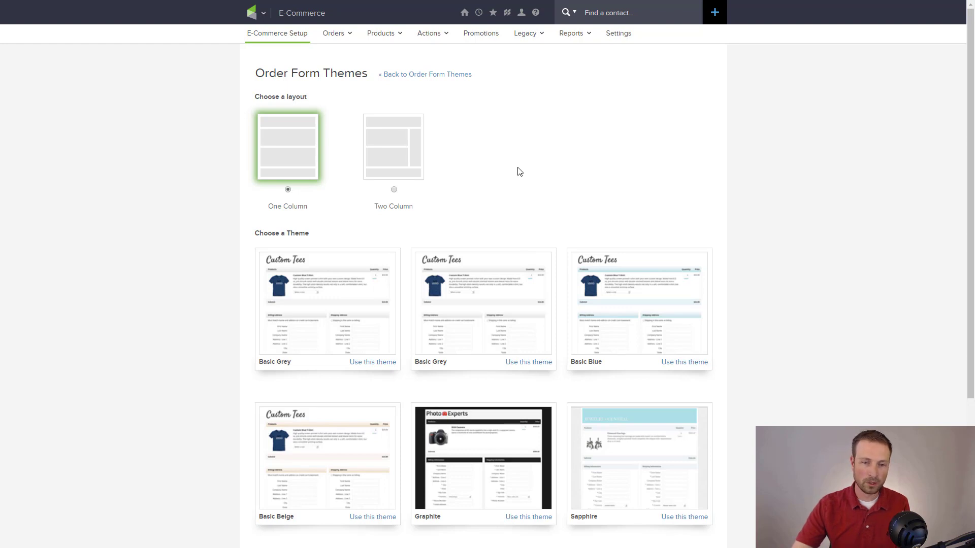
pyautogui.click(428, 75)
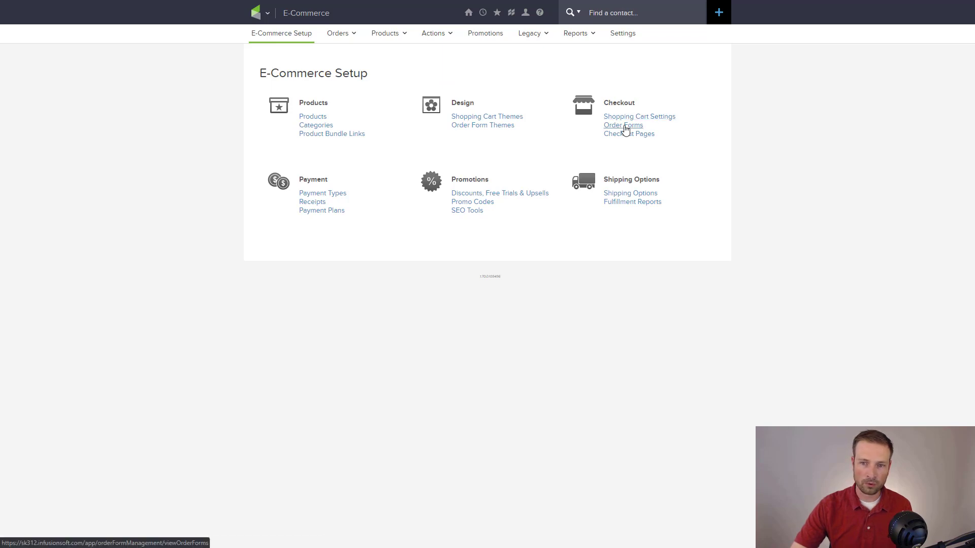
# - Create a new order form named 'Amazing Course' and save it
pyautogui.click(624, 129)
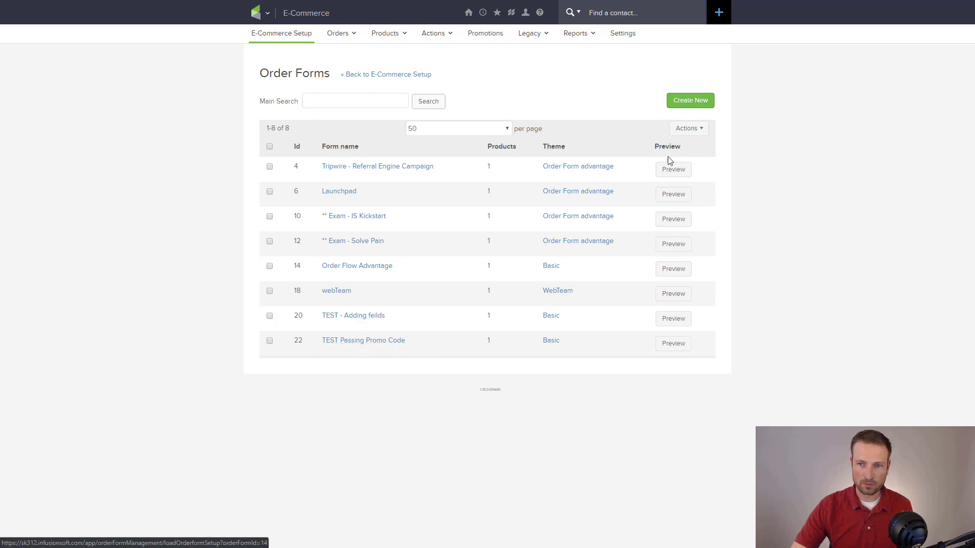
pyautogui.click(686, 101)
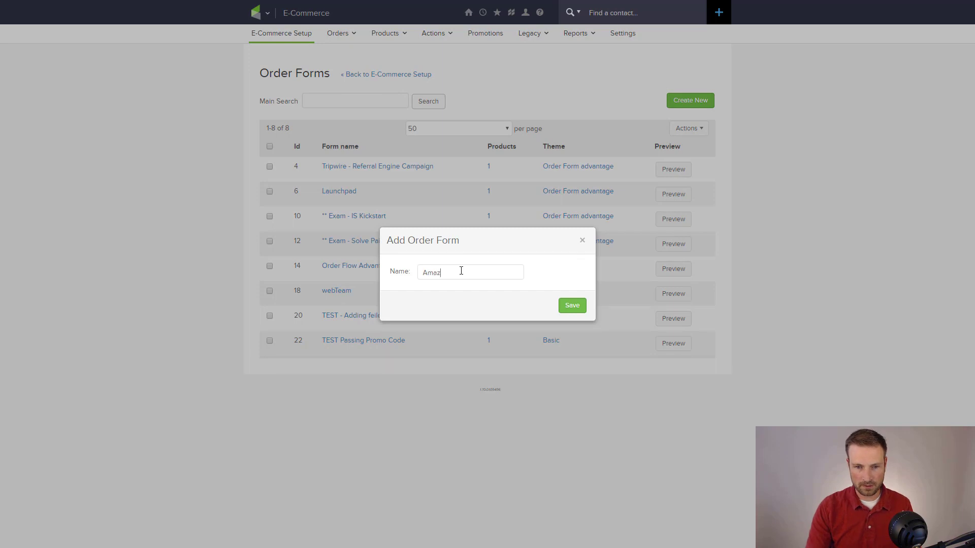
pyautogui.write('Amazing Course')
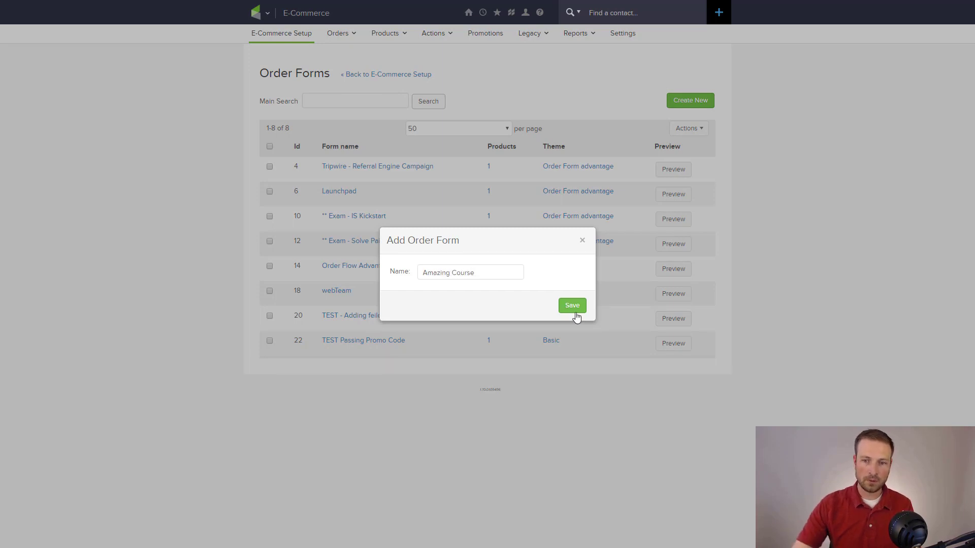
pyautogui.click(574, 307)
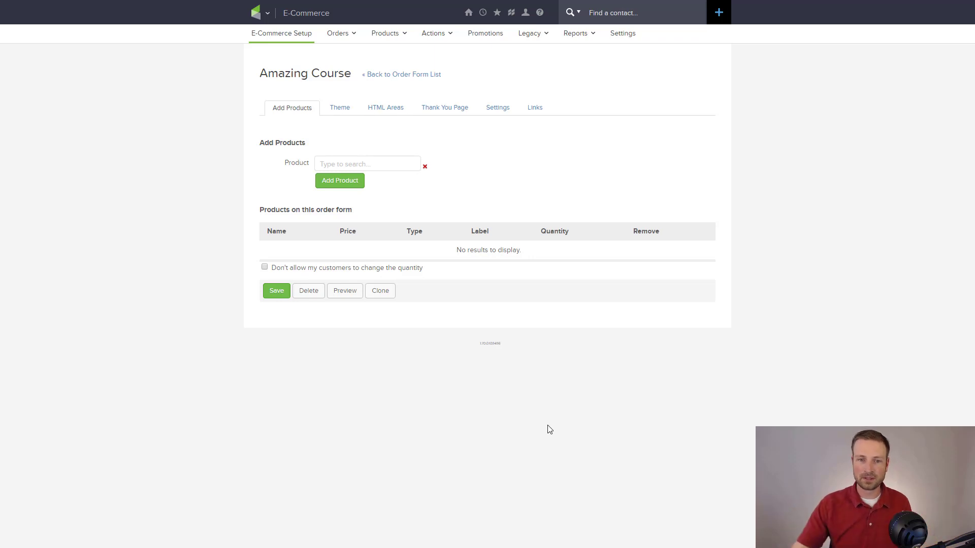
# - Search 'amazing', add Super Amazing Course (10,000,000.00, quantity 1) to the form, and save
pyautogui.click(392, 163)
pyautogui.write('amazing')
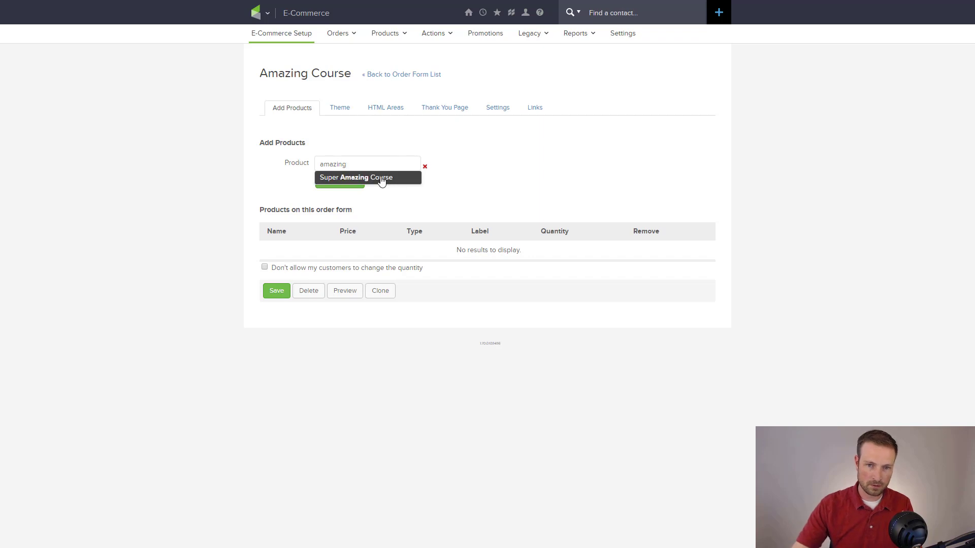
pyautogui.click(383, 179)
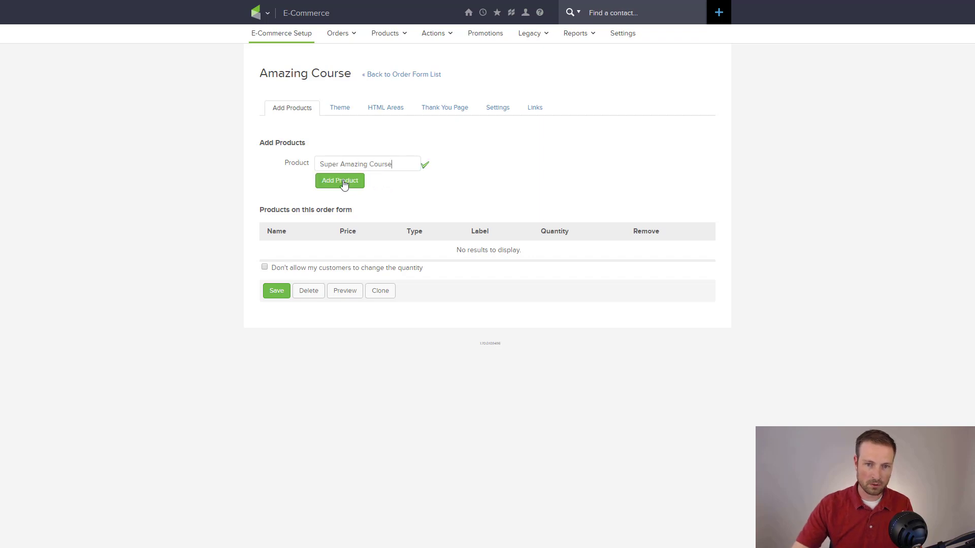
pyautogui.click(343, 183)
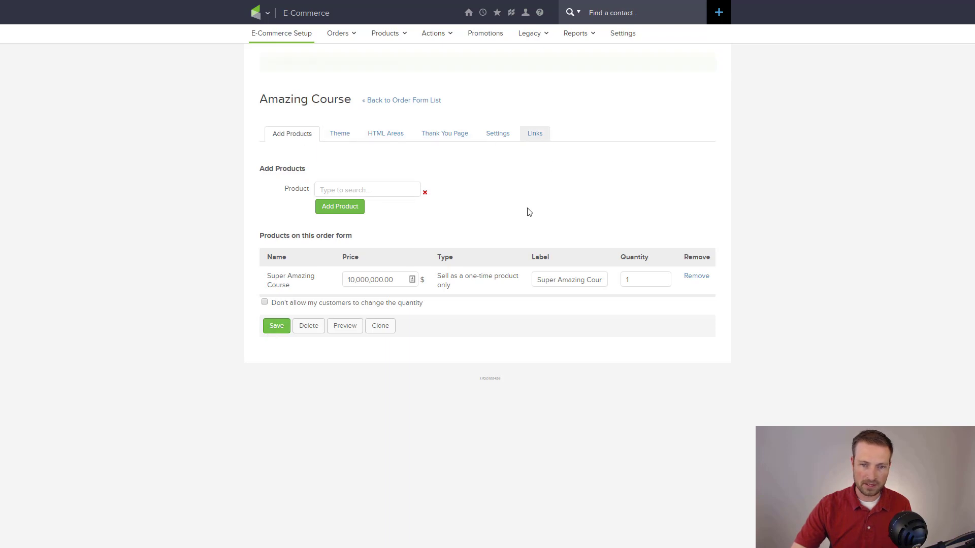
pyautogui.click(277, 300)
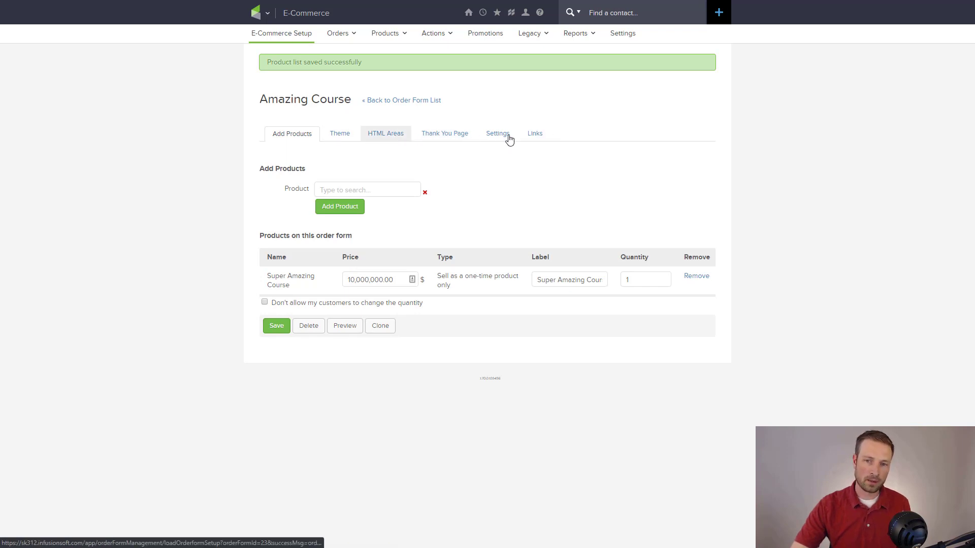
# - On the thank-you page, shrink the BLICK DIGITAL logo to a smaller size
pyautogui.click(341, 133)
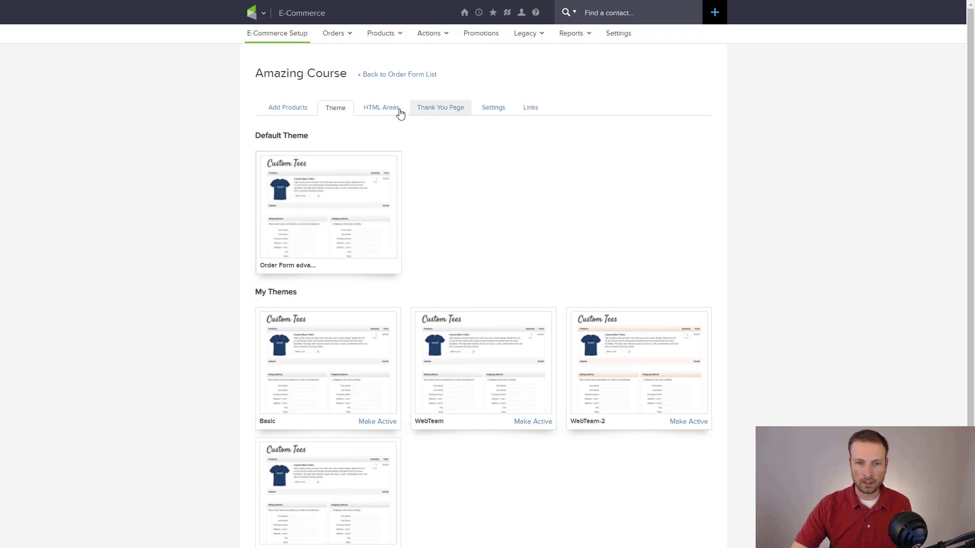
pyautogui.click(438, 107)
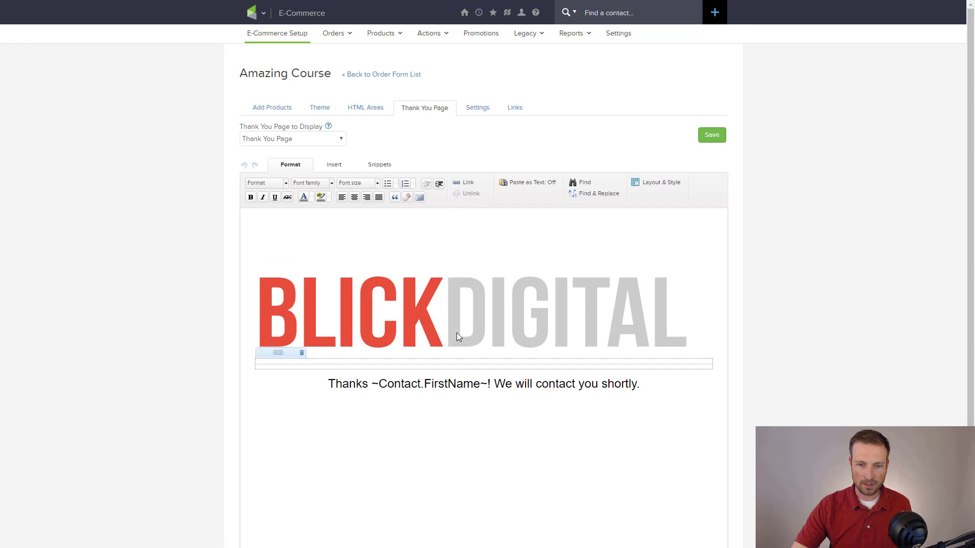
pyautogui.click(464, 320)
pyautogui.moveTo(690, 347); pyautogui.dragTo(374, 303)
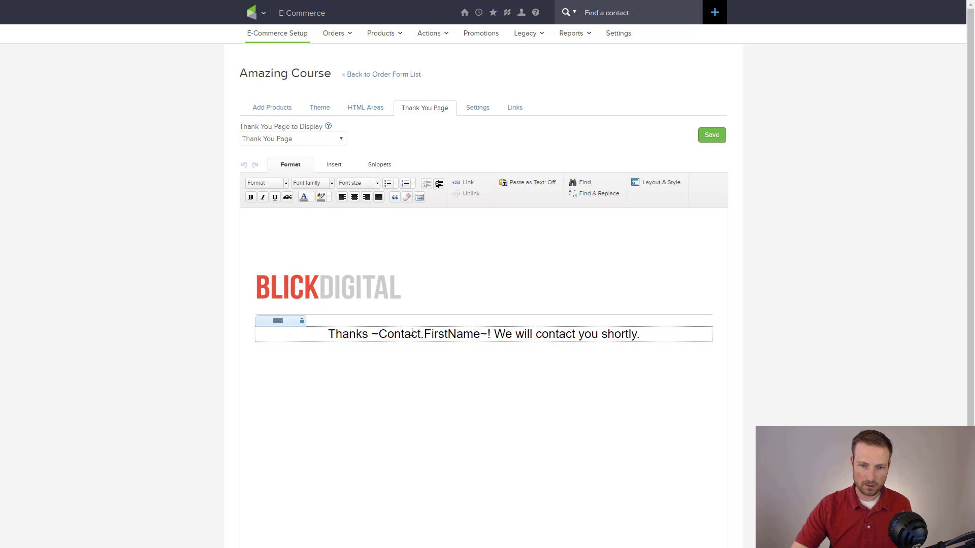
# - Add 'Make sure to join our Facebook group.' below the thanks line, save, and show Links
pyautogui.moveTo(371, 334); pyautogui.dragTo(646, 338)
pyautogui.click(491, 334)
pyautogui.click(650, 334)
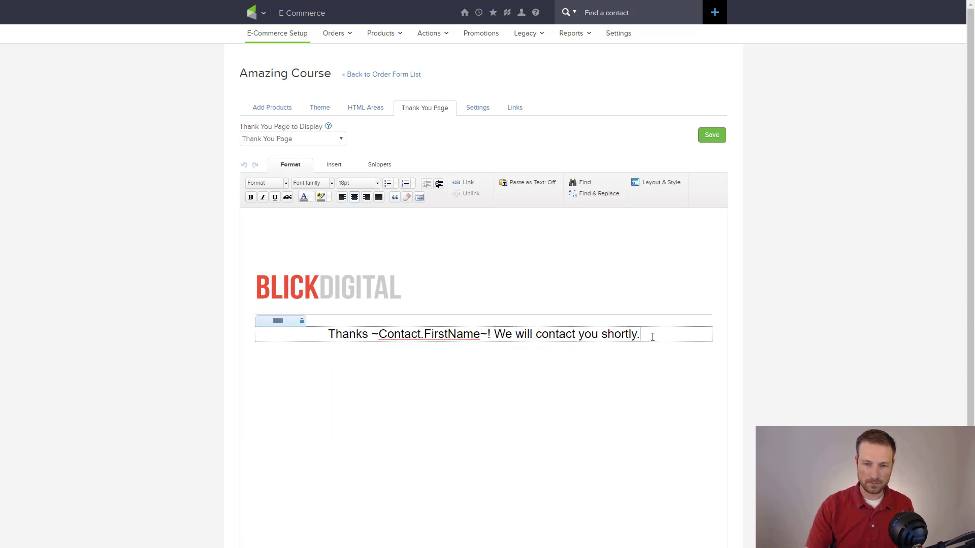
pyautogui.press('Return')
pyautogui.press('Return')
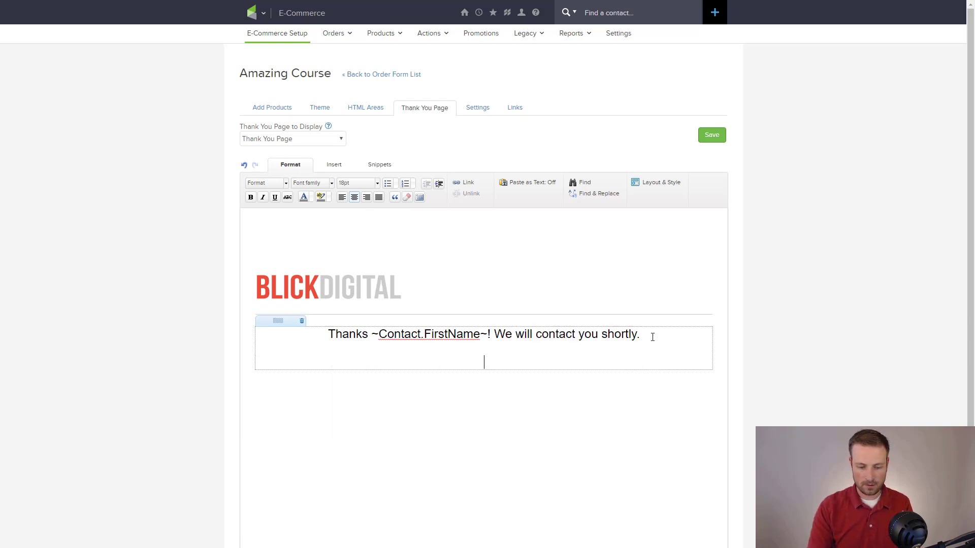
pyautogui.write('Make sure to ')
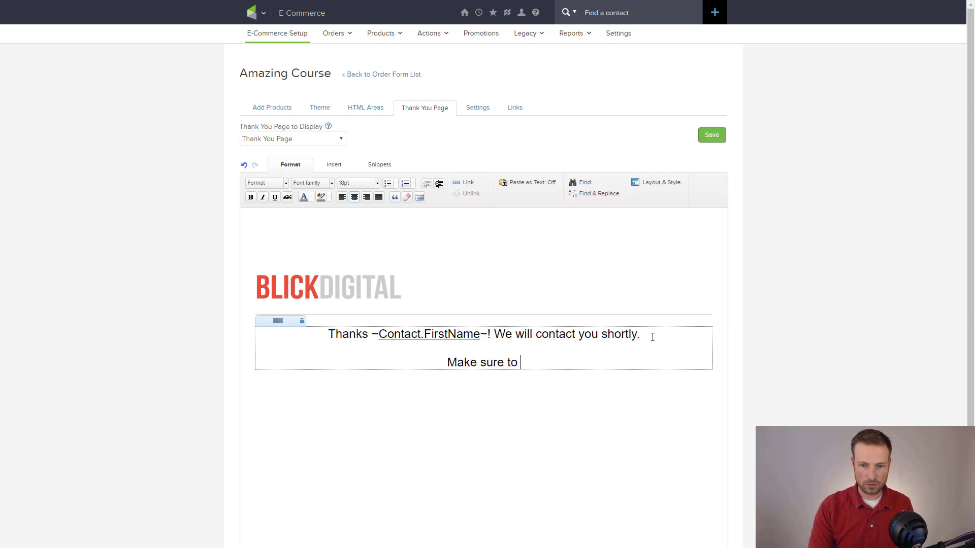
pyautogui.write('join our facebook')
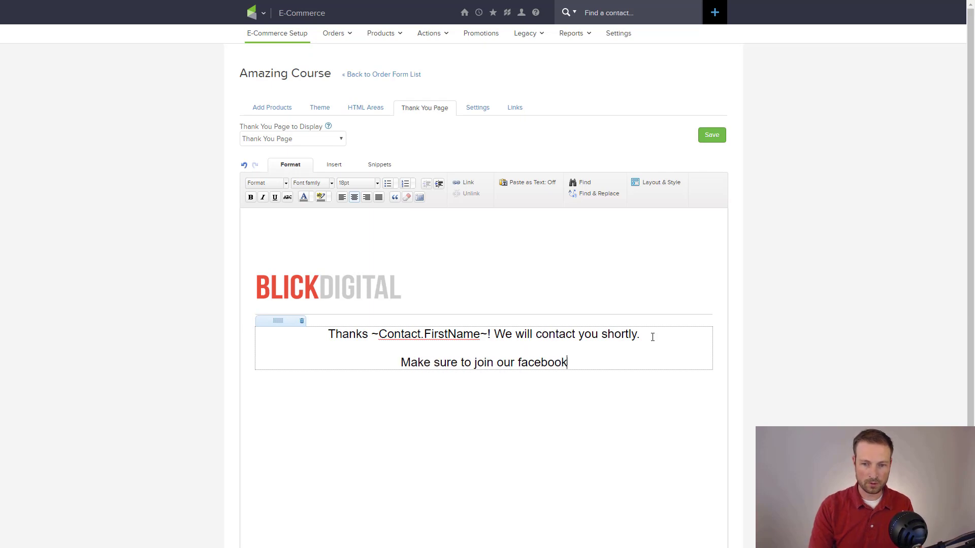
pyautogui.write(' group.')
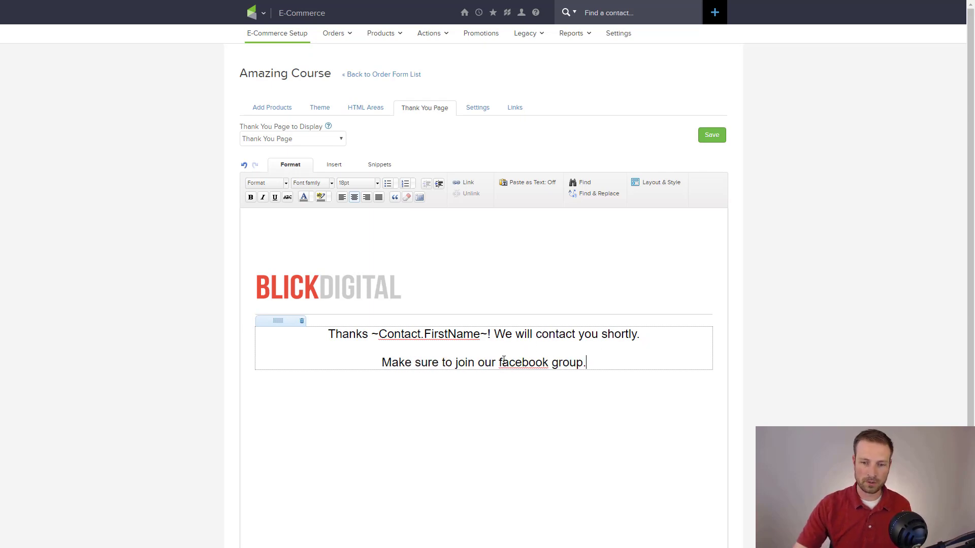
pyautogui.click(503, 359)
pyautogui.press('BackSpace')
pyautogui.write('F')
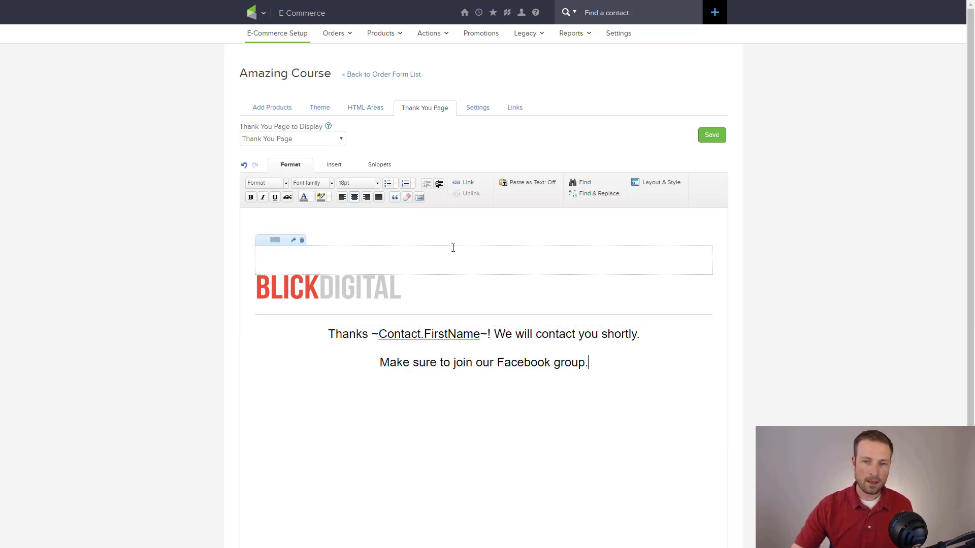
pyautogui.click(710, 136)
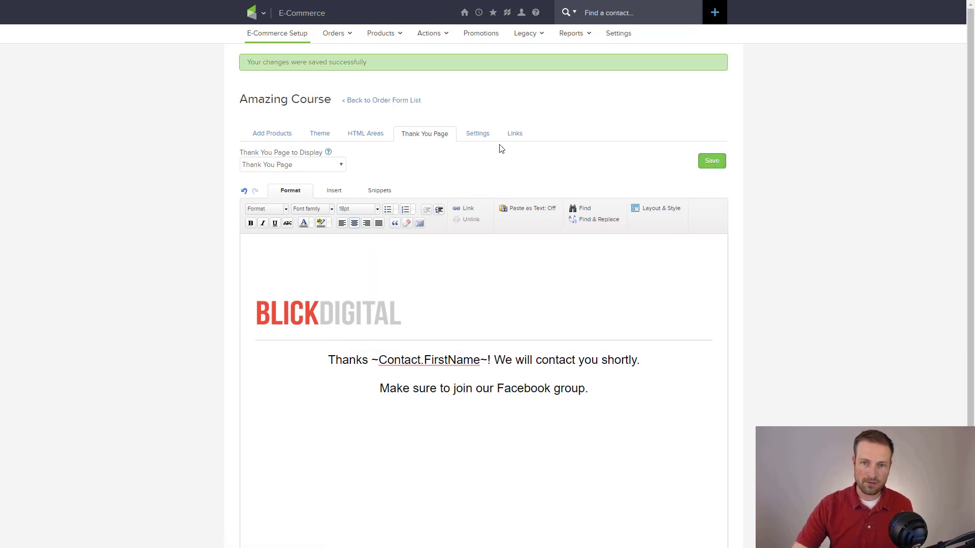
pyautogui.click(515, 135)
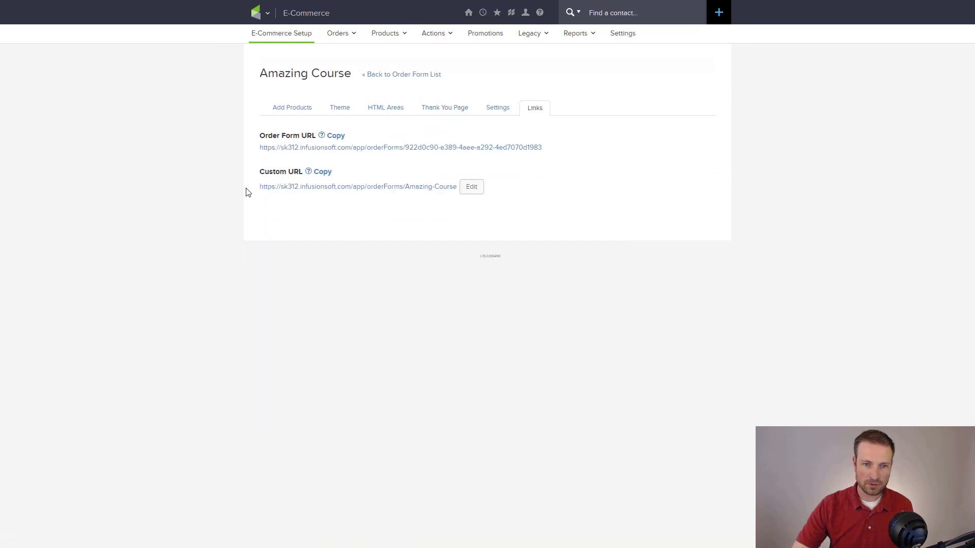
# - Preview the Amazing Course order form at its custom URL and test submitting it empty
pyautogui.click(404, 187)
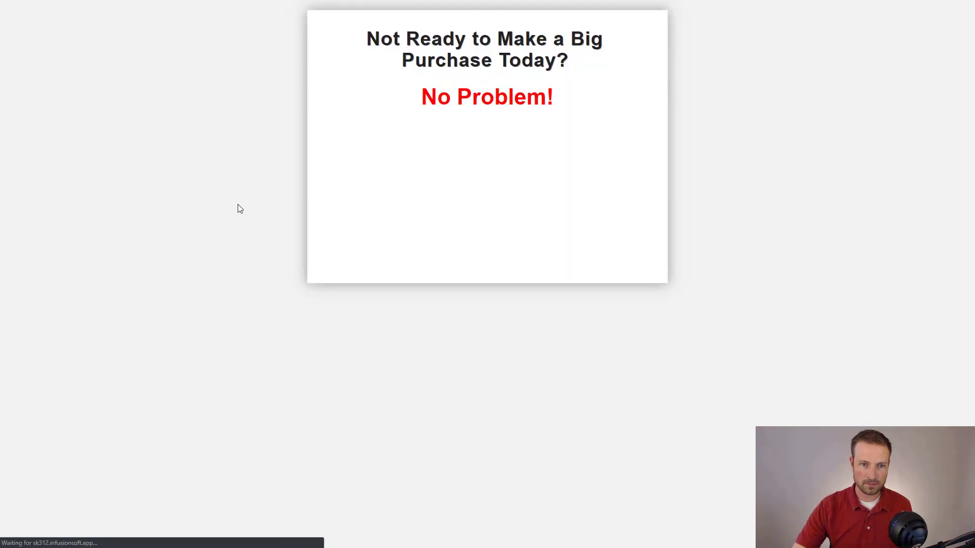
pyautogui.scroll(-3, 496, 196)
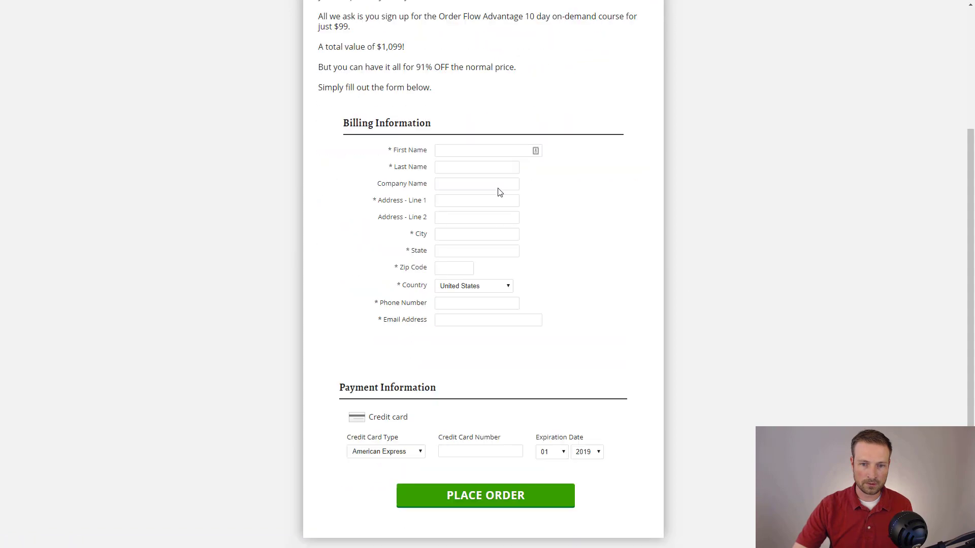
pyautogui.scroll(3, 502, 243)
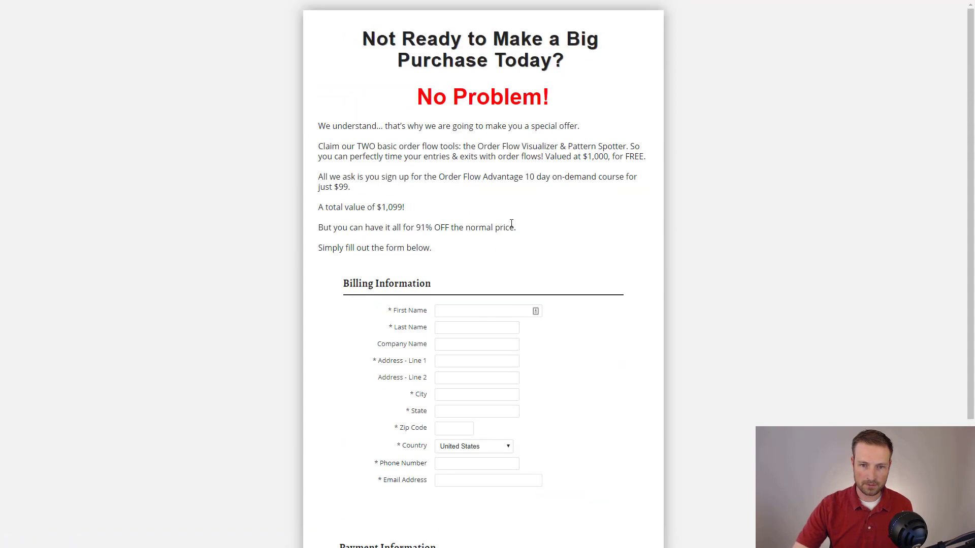
pyautogui.scroll(-3, 511, 223)
pyautogui.click(498, 494)
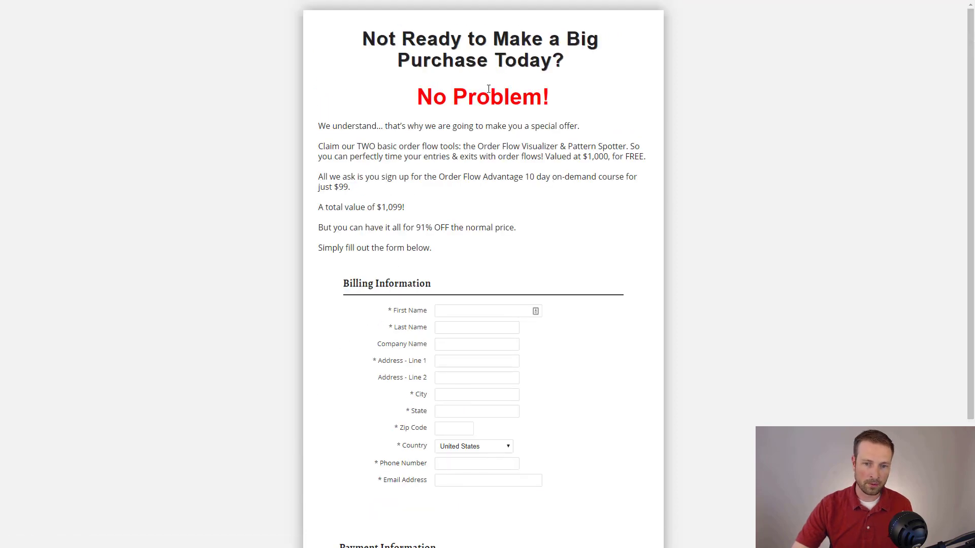
pyautogui.scroll(-3, 488, 89)
pyautogui.moveTo(347, 120); pyautogui.dragTo(489, 135)
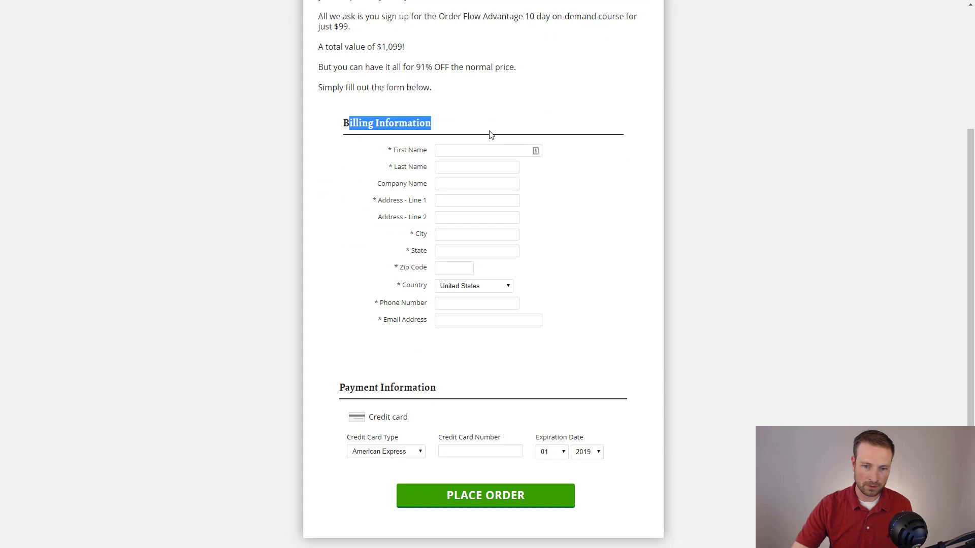
pyautogui.click(490, 135)
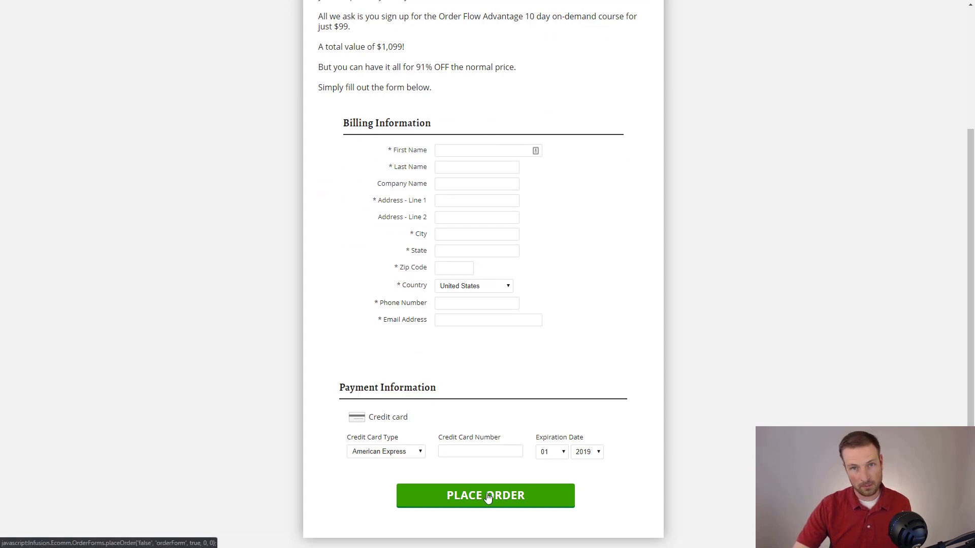
pyautogui.scroll(3, 330, 393)
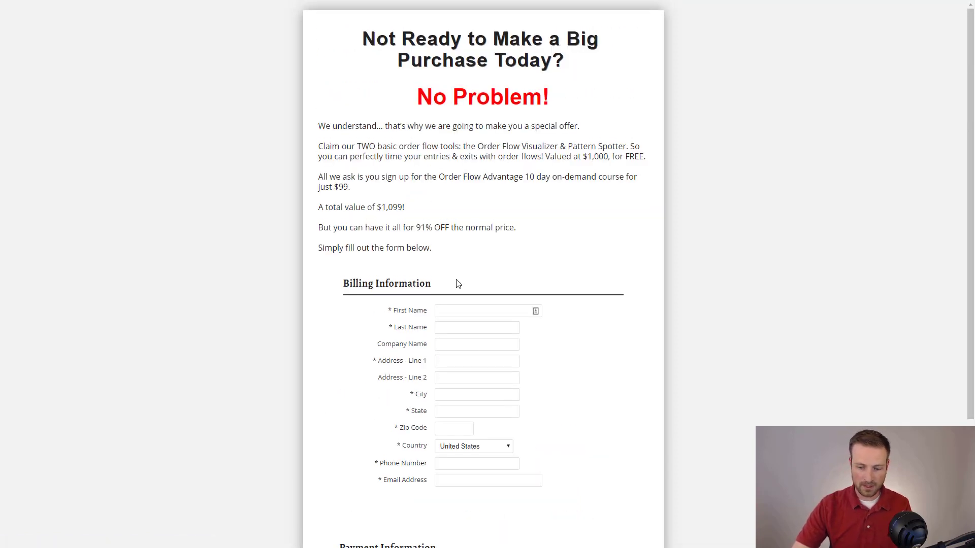
# - Close the preview tab and return to the Links page in full-screen view
pyautogui.press('F11')
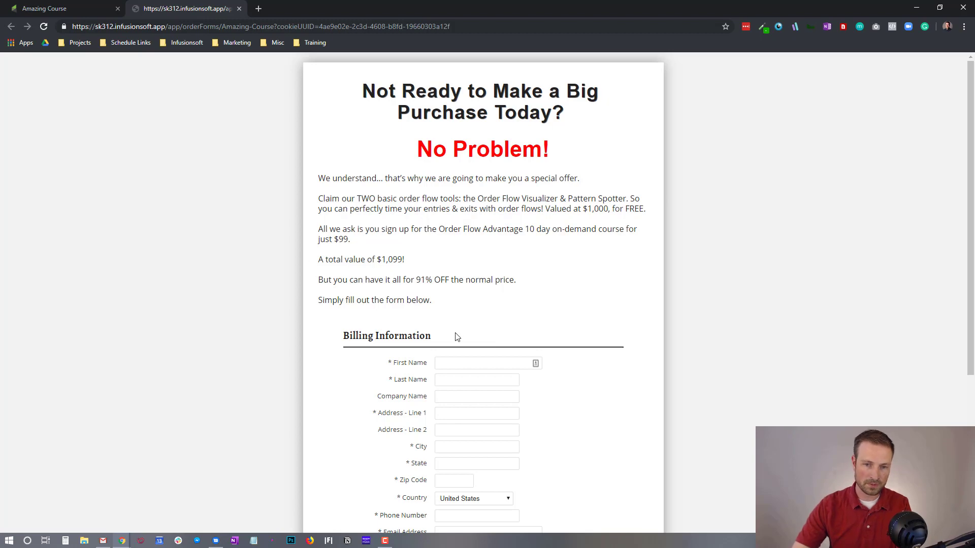
pyautogui.click(239, 8)
pyautogui.press('F11')
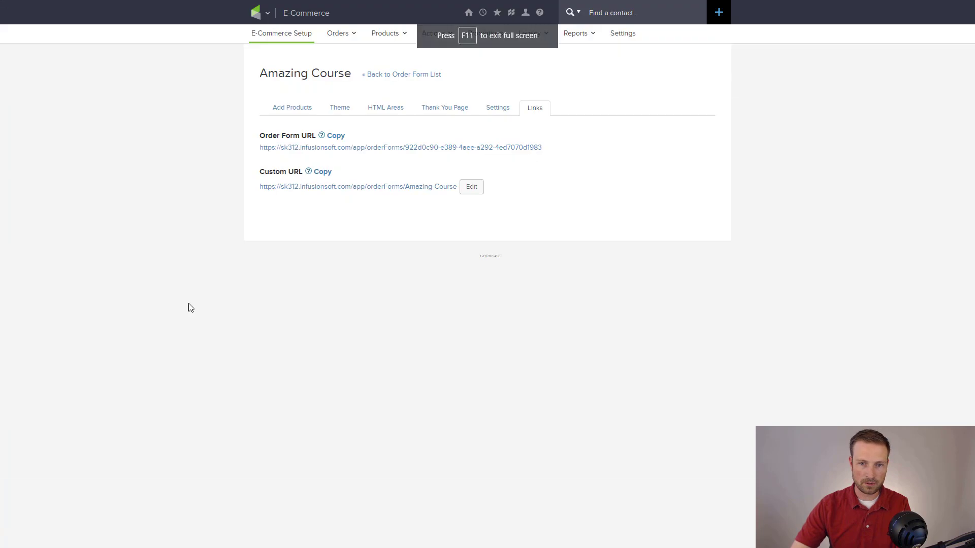
# - Return to E-Commerce Setup, then quick-search the contact by name and open the single match
pyautogui.click(265, 36)
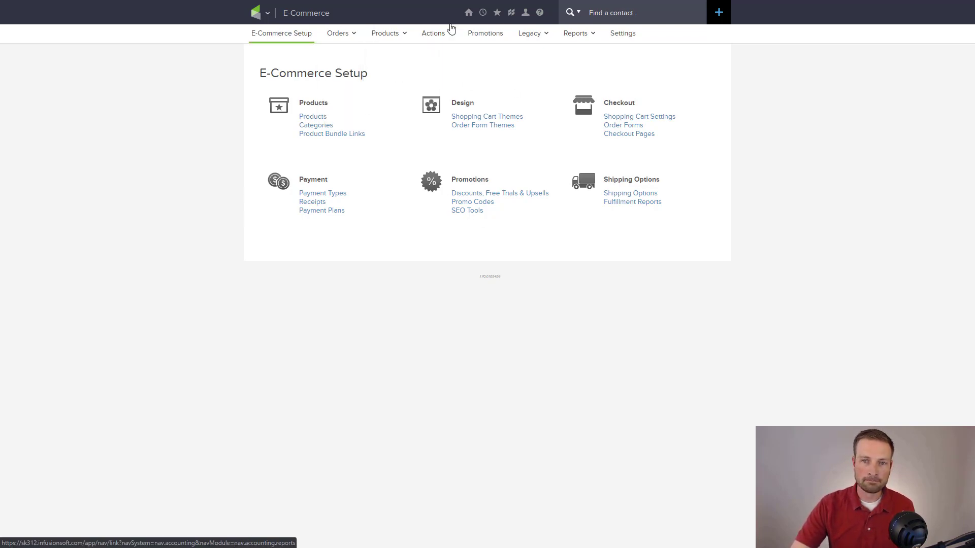
pyautogui.moveTo(255, 11)
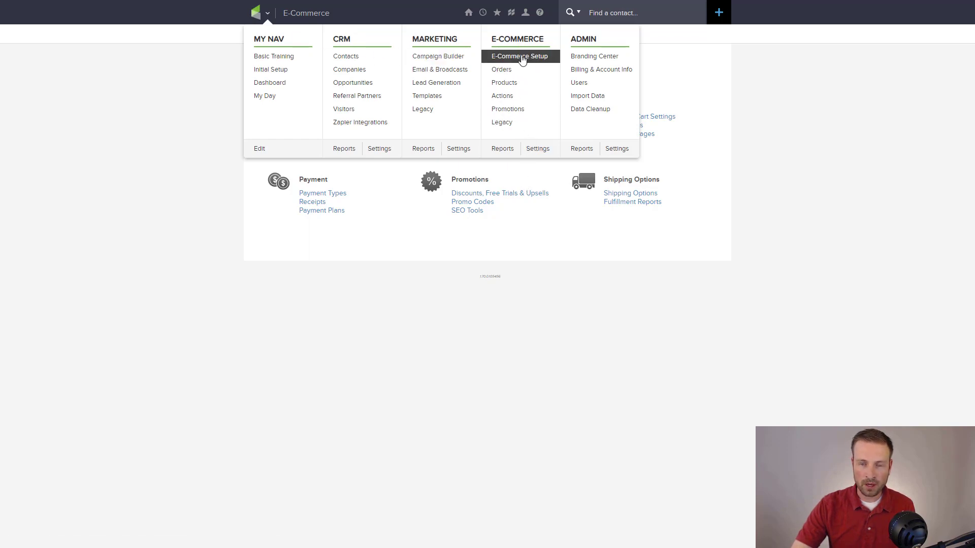
pyautogui.click(636, 20)
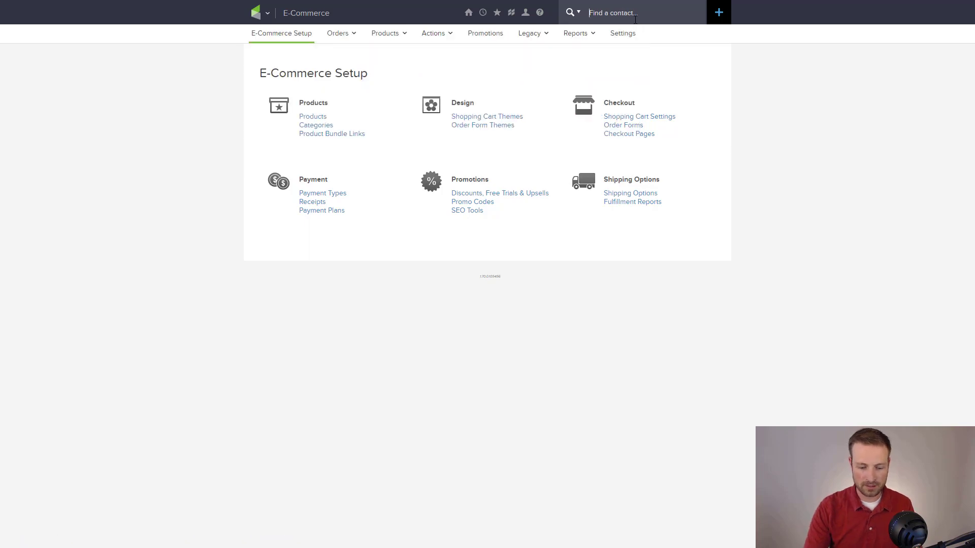
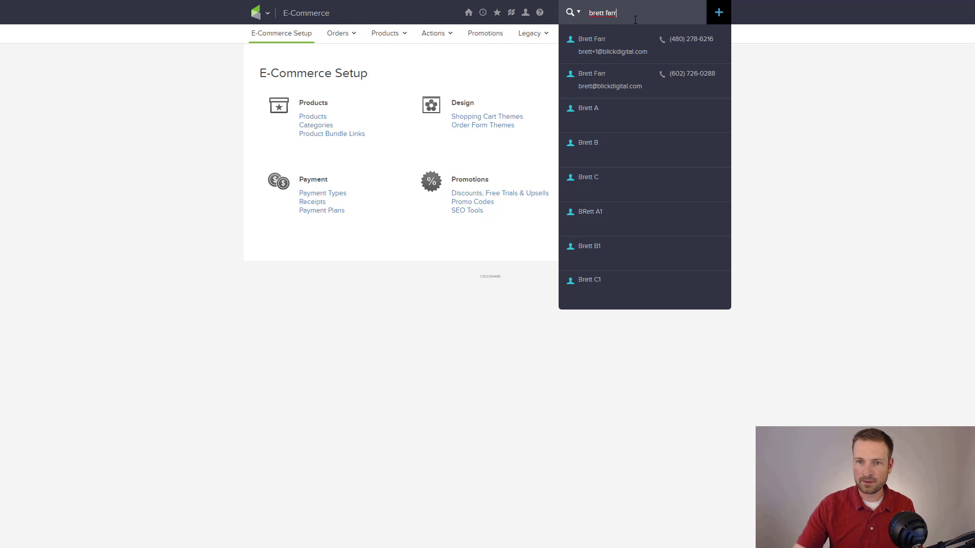
pyautogui.click(641, 78)
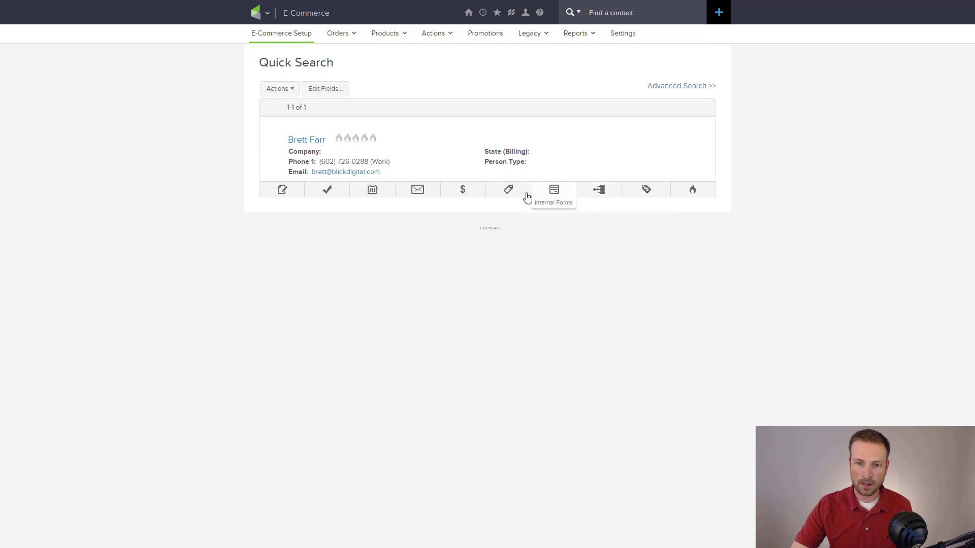
# - Start a new quote from the contact's Orders tab
pyautogui.click(462, 192)
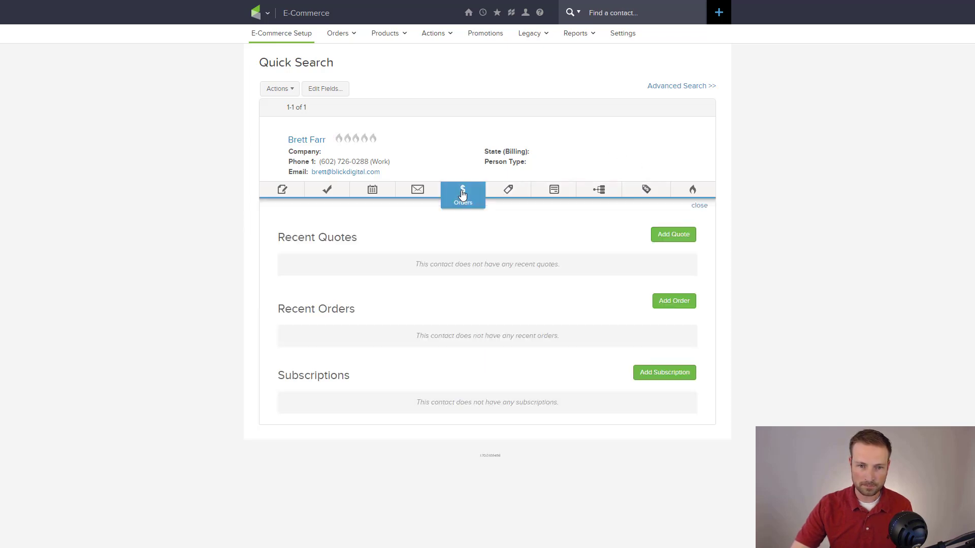
pyautogui.moveTo(279, 237); pyautogui.dragTo(364, 242)
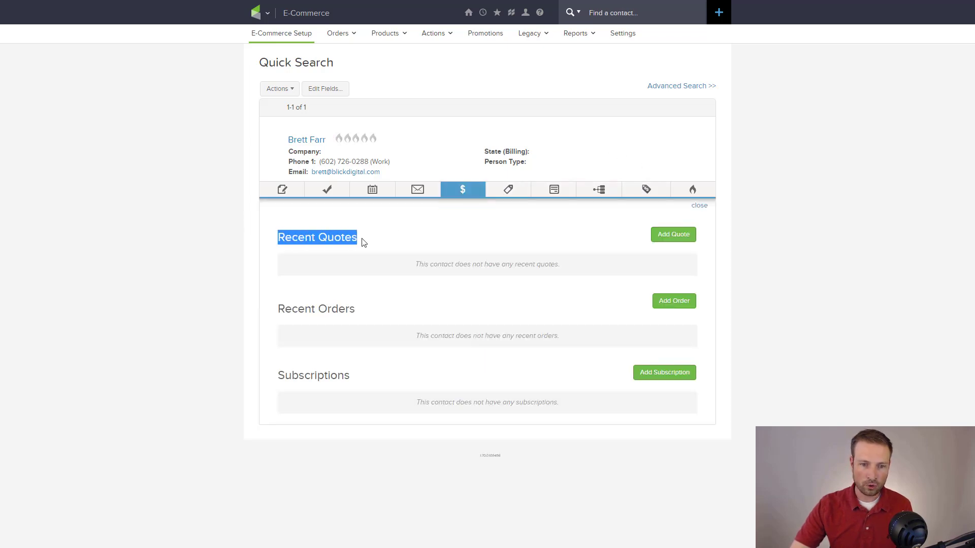
pyautogui.click(674, 234)
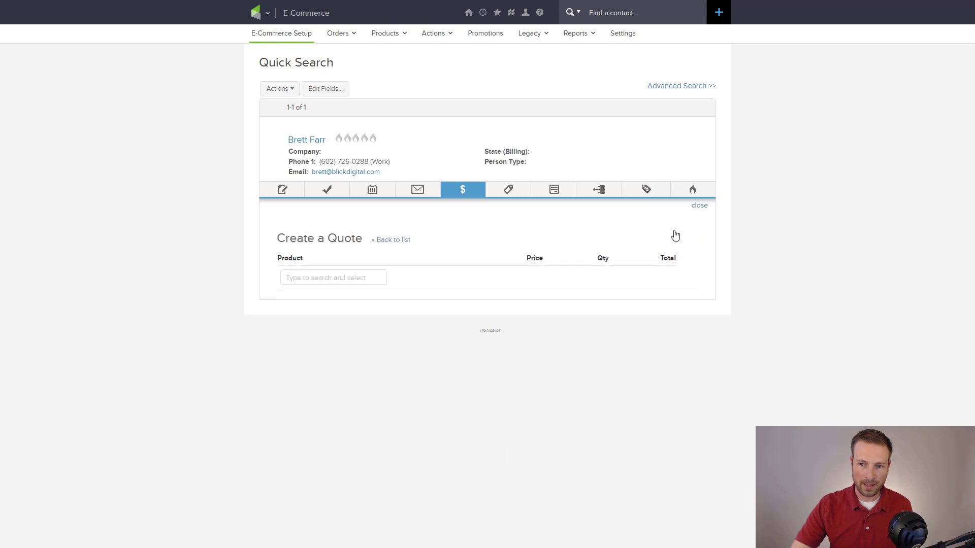
# - Add Super Amazing Course to the quote and change its price to $500
pyautogui.click(316, 277)
pyautogui.write('ama')
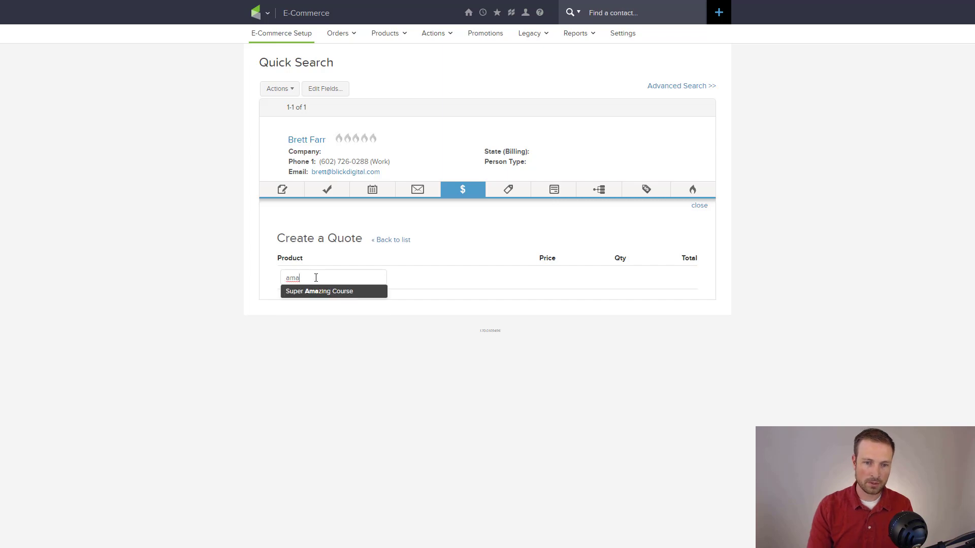
pyautogui.press('Return')
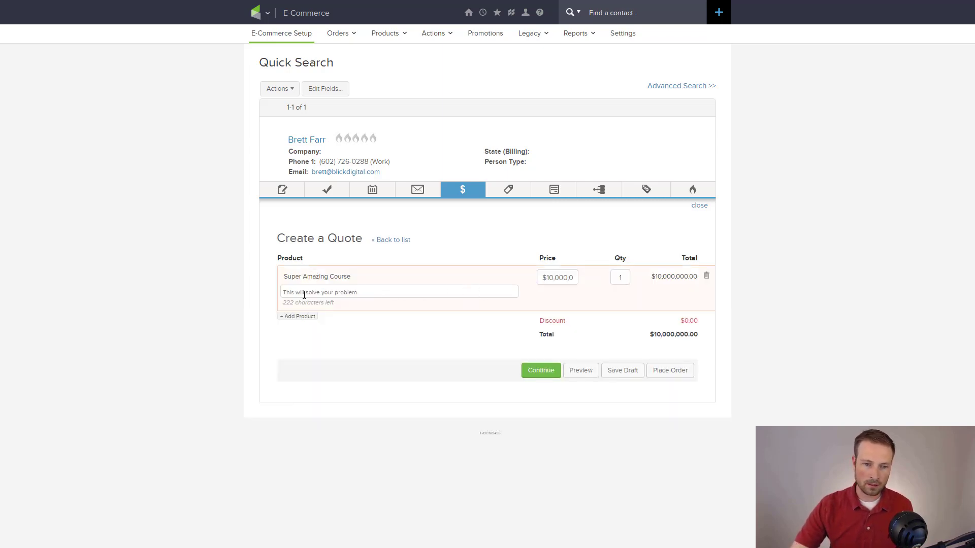
pyautogui.tripleClick(560, 276)
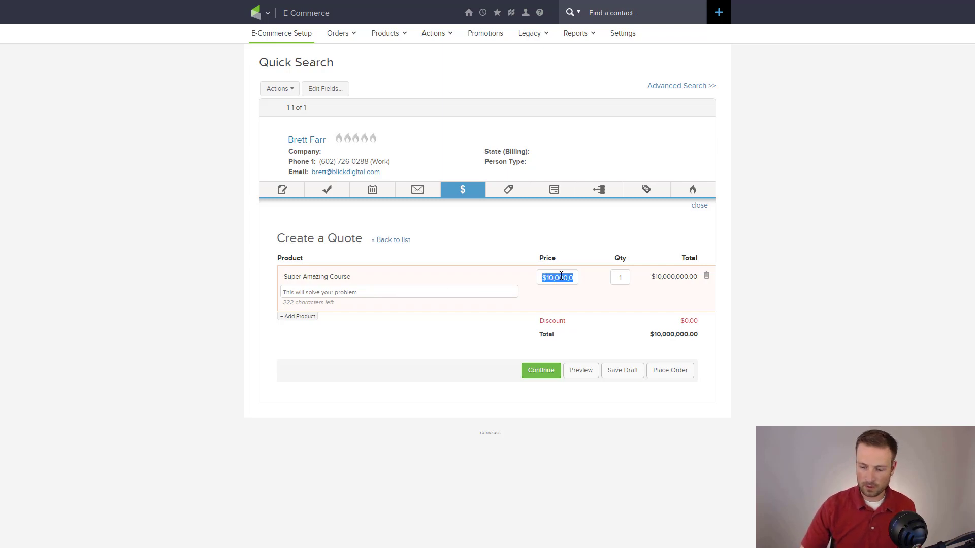
pyautogui.write('500')
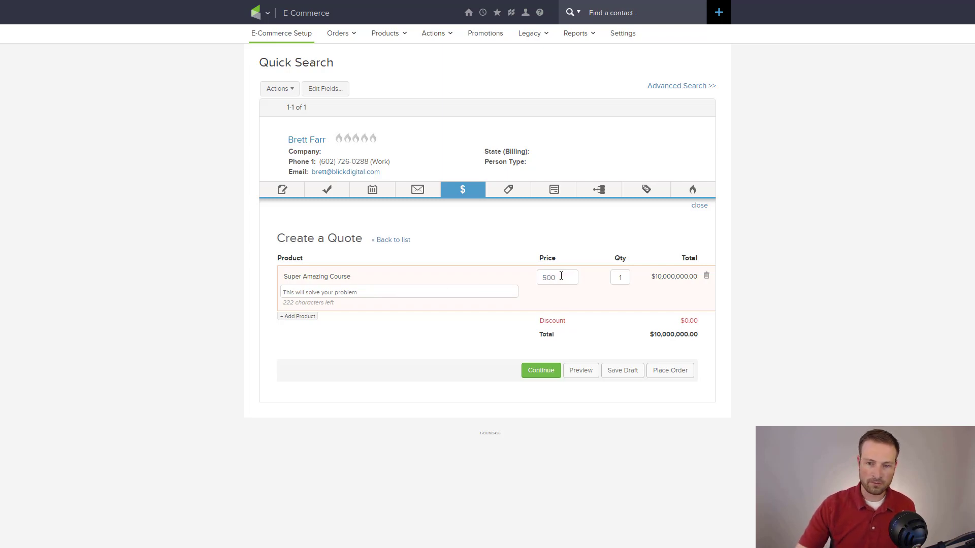
pyautogui.click(566, 312)
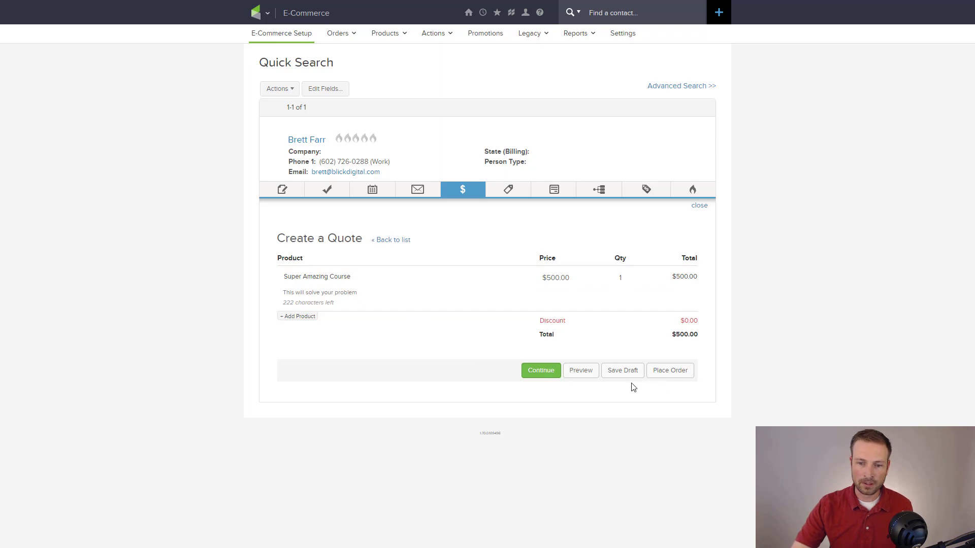
pyautogui.click(541, 370)
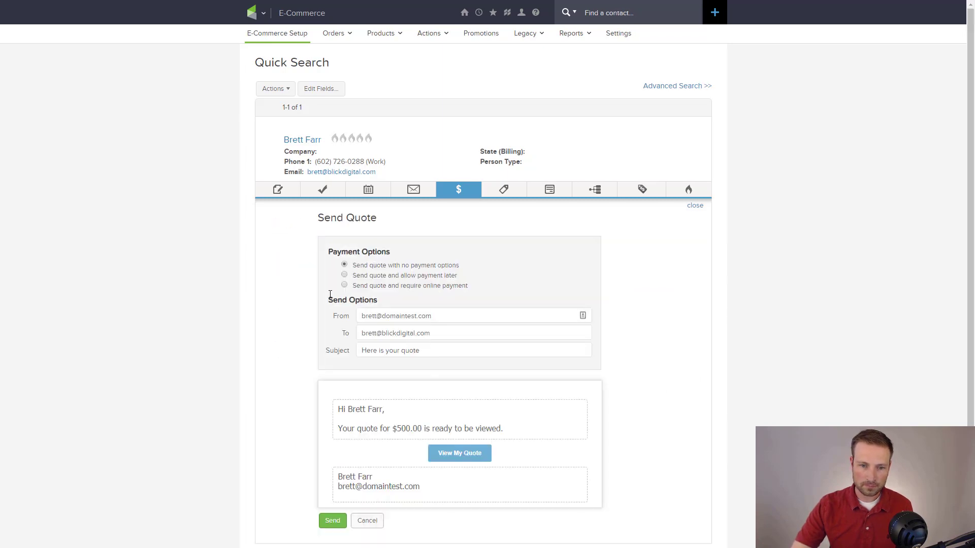
# - Set the quote's payment option to 'Send quote and require online payment'
pyautogui.moveTo(360, 265); pyautogui.dragTo(473, 269)
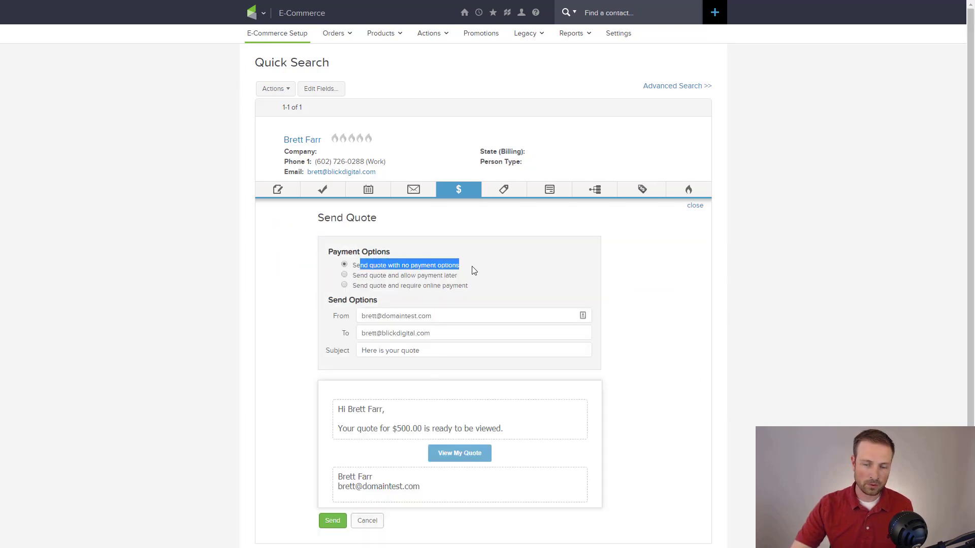
pyautogui.click(492, 270)
pyautogui.moveTo(359, 279); pyautogui.dragTo(498, 271)
pyautogui.click(496, 274)
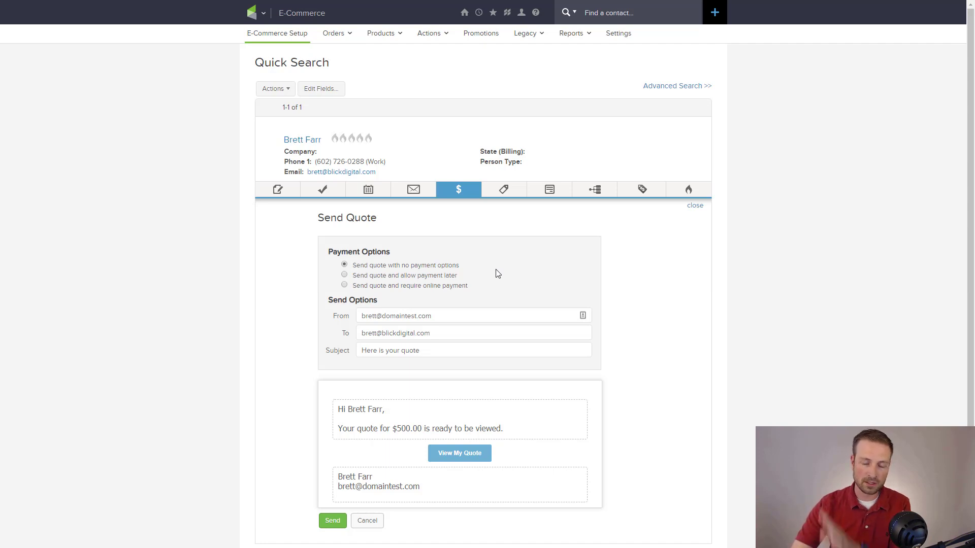
pyautogui.moveTo(360, 287); pyautogui.dragTo(494, 291)
pyautogui.click(412, 288)
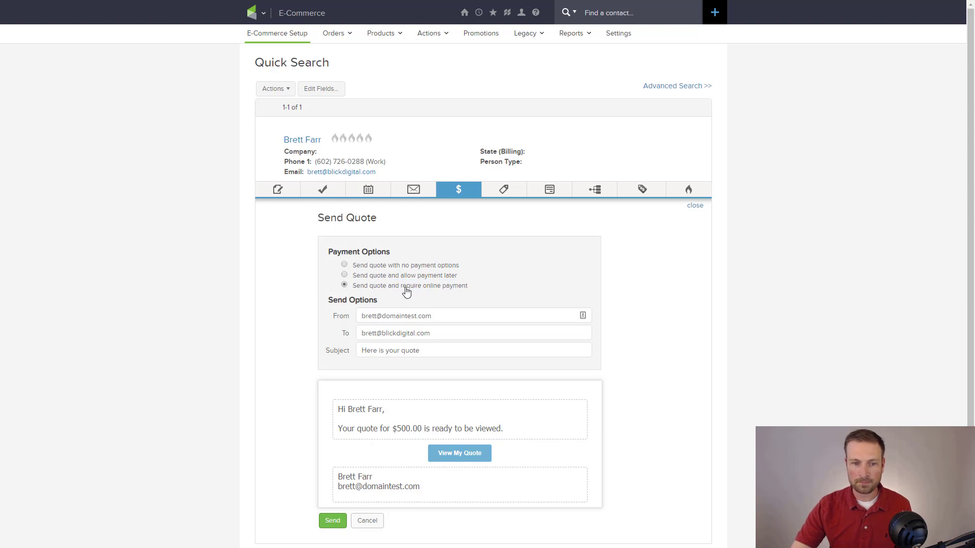
# - Close the Send Quote panel and bring back the contact's orders panel
pyautogui.scroll(-1, 296, 316)
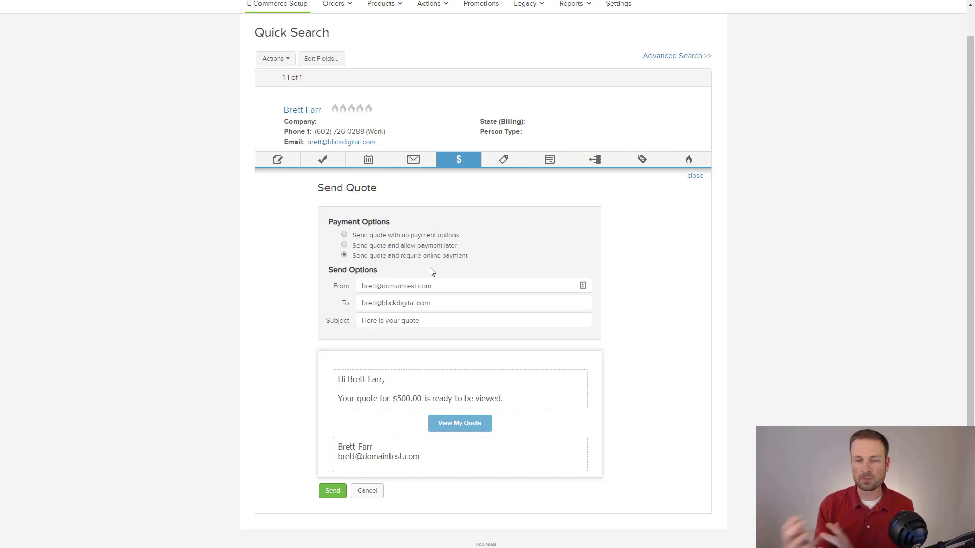
pyautogui.click(693, 178)
pyautogui.click(457, 192)
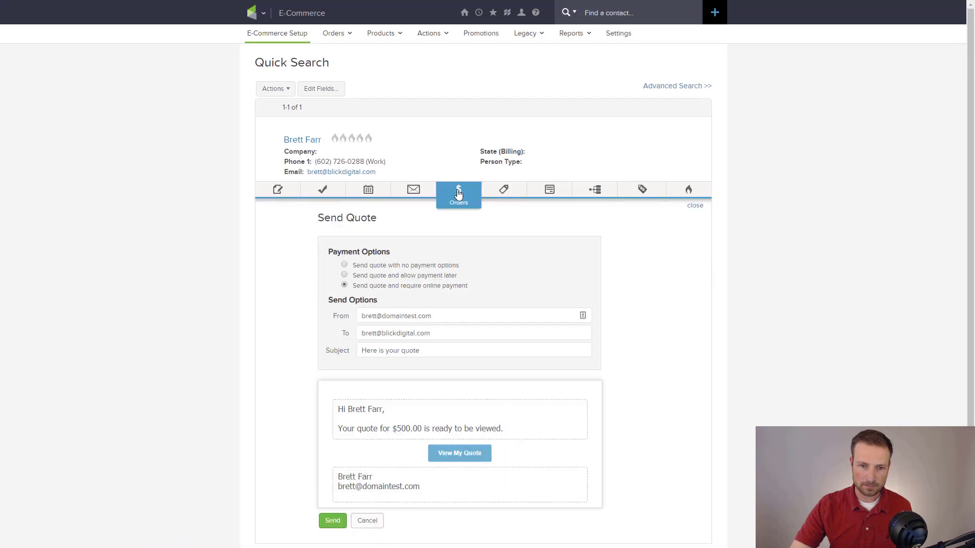
# - Cancel sending the quote and go back to the contact's quotes and orders list
pyautogui.scroll(-1, 383, 503)
pyautogui.click(379, 492)
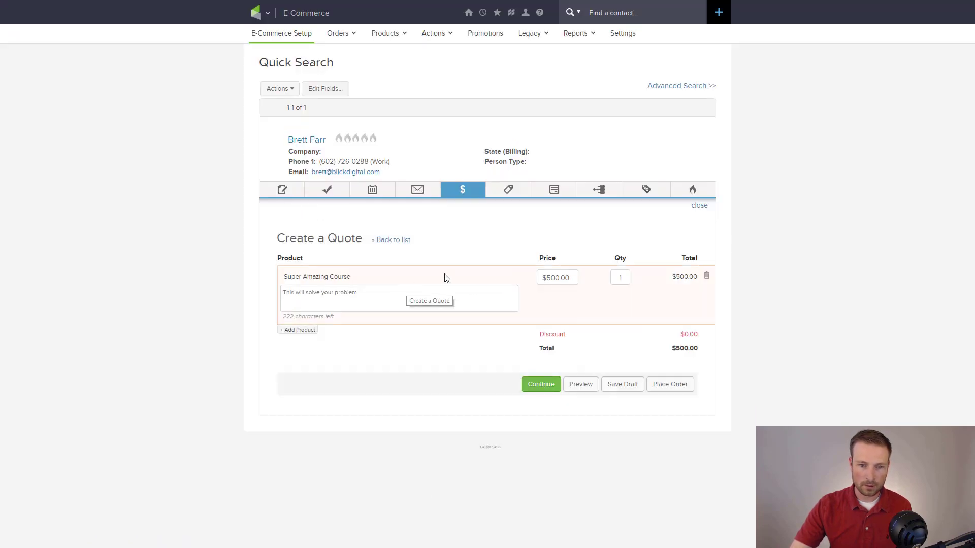
pyautogui.click(385, 244)
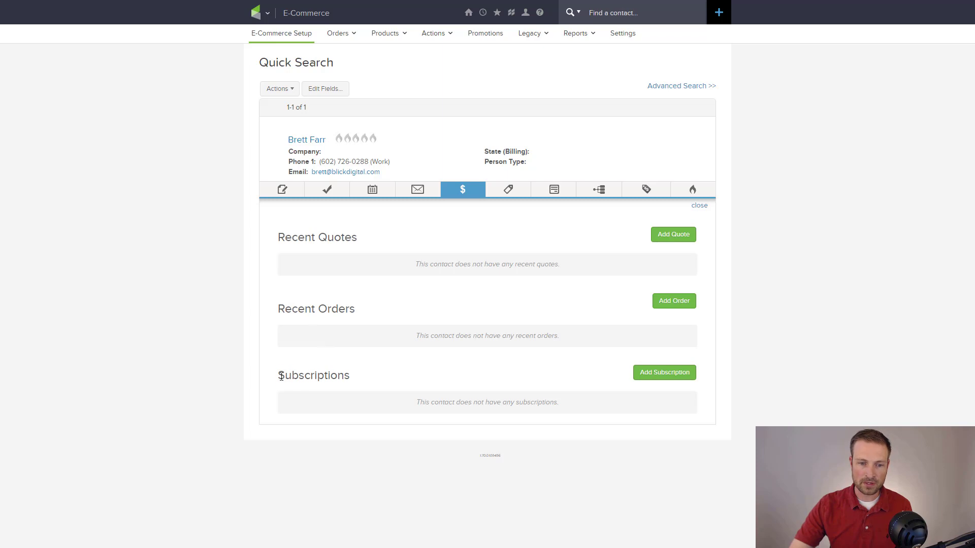
# - Open the contact's full record from their name link
pyautogui.moveTo(281, 376); pyautogui.dragTo(382, 385)
pyautogui.click(382, 385)
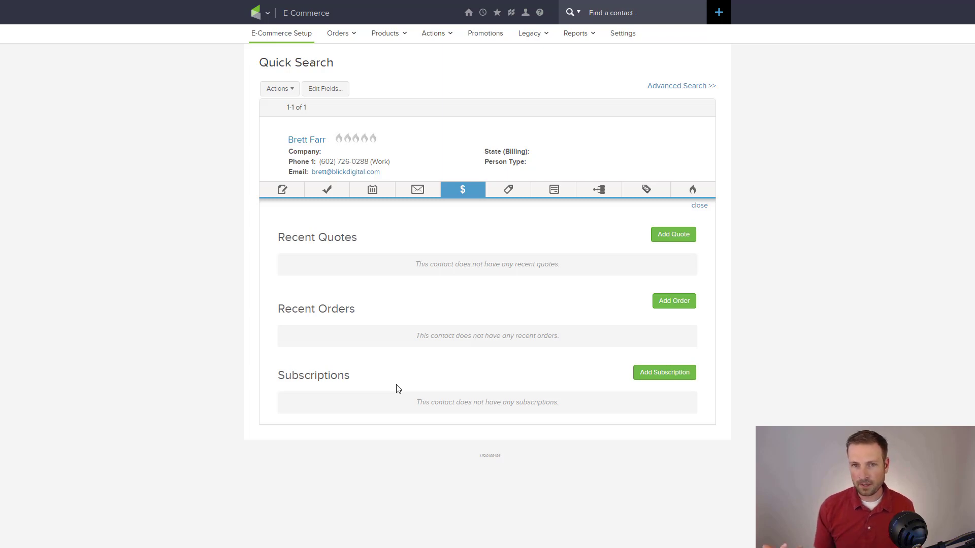
pyautogui.click(303, 140)
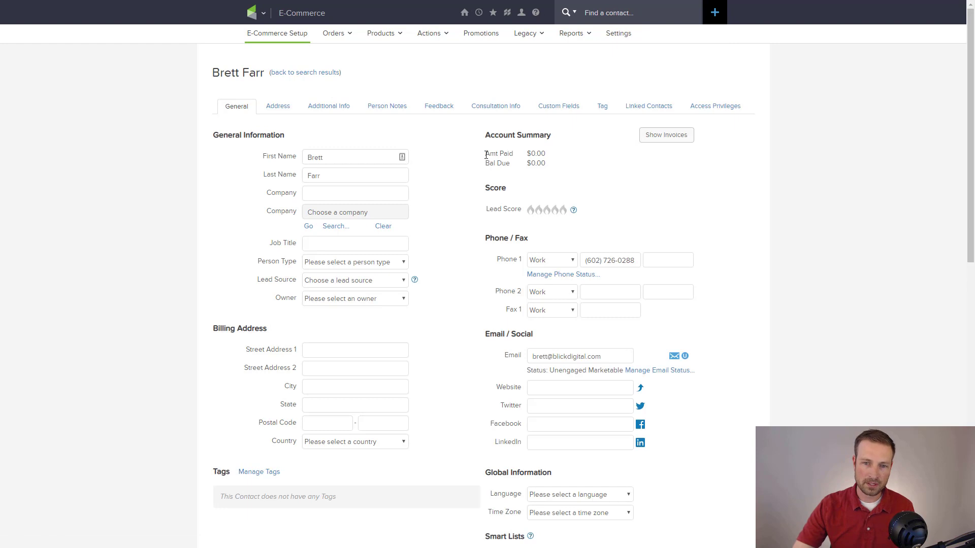
pyautogui.moveTo(486, 154); pyautogui.dragTo(558, 157)
pyautogui.moveTo(483, 166); pyautogui.dragTo(583, 169)
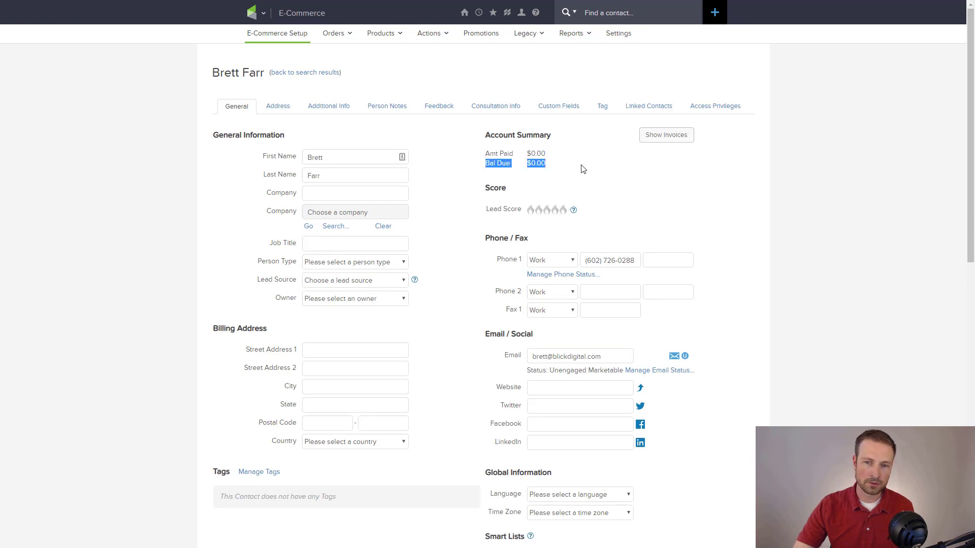
pyautogui.click(582, 169)
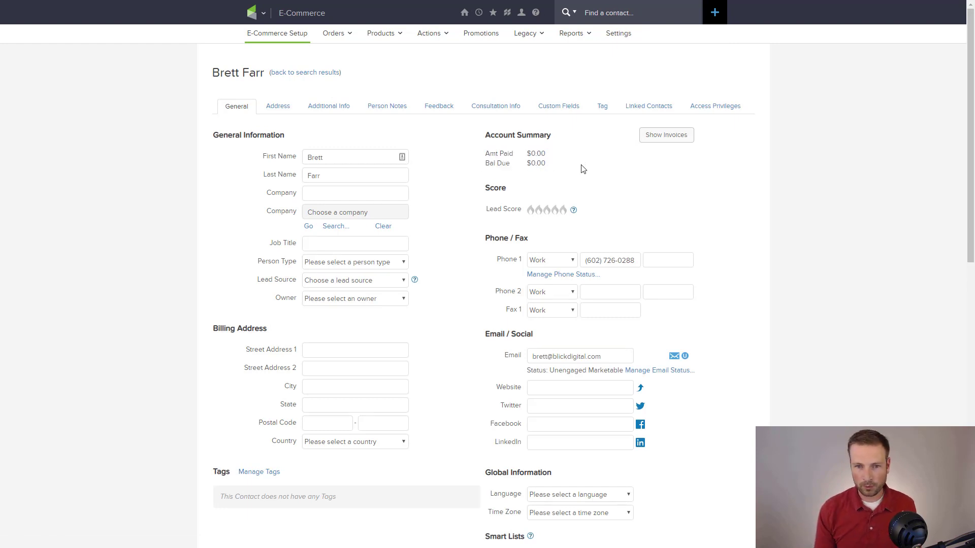